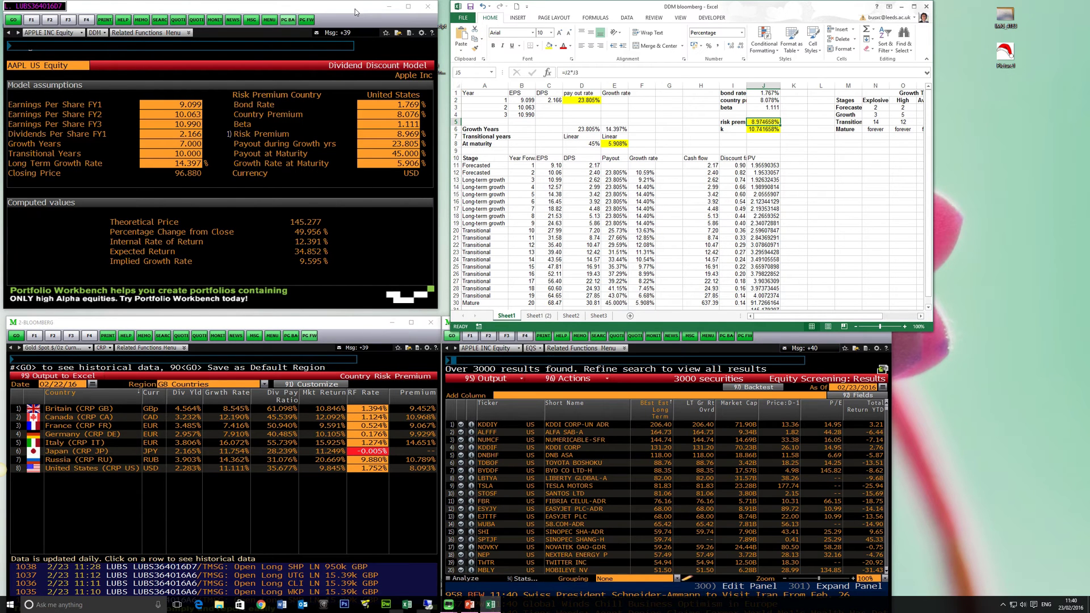
Step: Highlight the discount-rate inputs I1:J6 in the Excel model, then clear the selection
{"action": "left_click", "coordinate": [811, 158]}
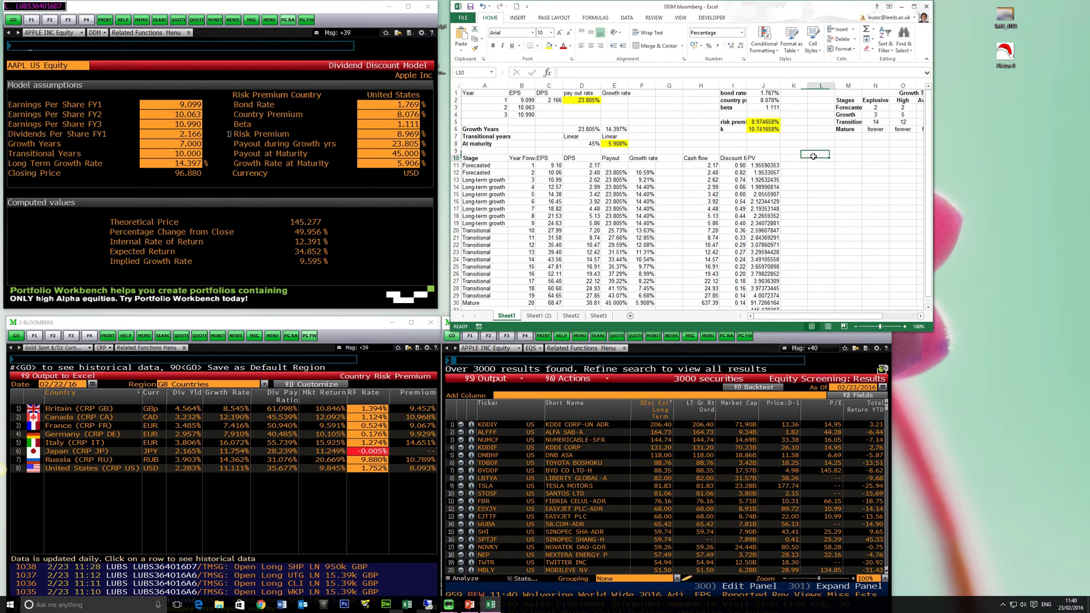
{"action": "left_click", "coordinate": [726, 92]}
{"action": "left_click_drag", "start_coordinate": [727, 92], "coordinate": [781, 131]}
{"action": "left_click", "coordinate": [818, 158]}
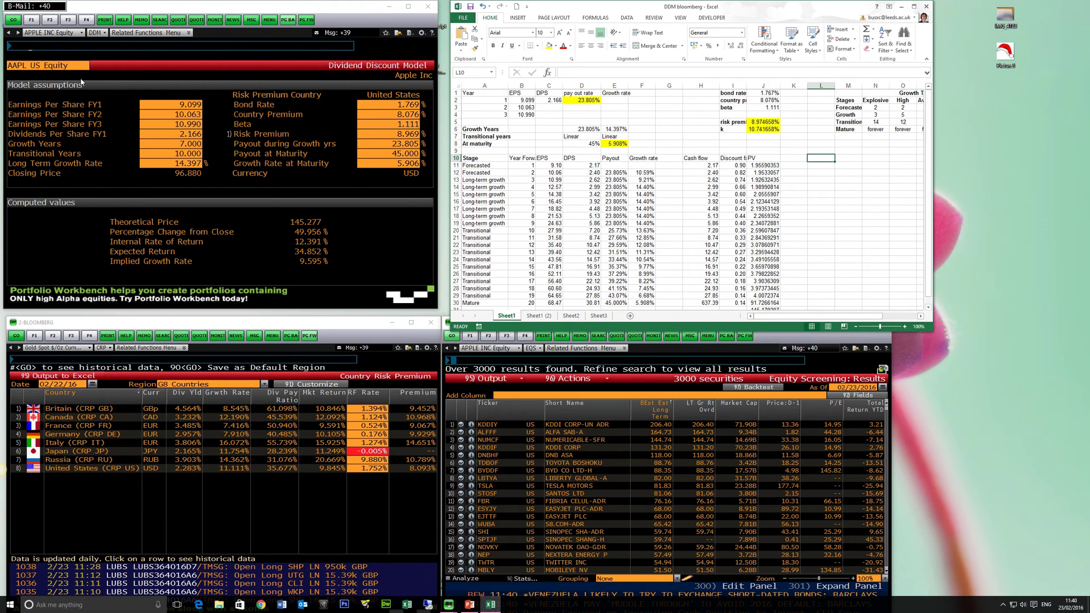
Step: Rerun DDM for Apple, refreshing to a 1.776% bond rate and 145.297 theoretical price
{"action": "left_click", "coordinate": [33, 47]}
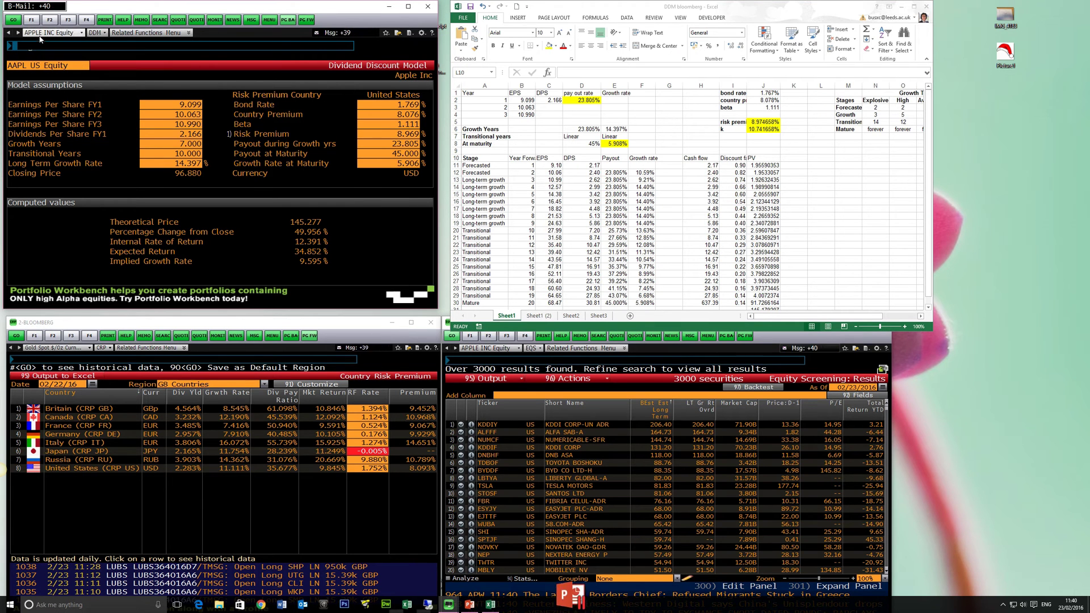
{"action": "type", "text": "DDM"}
{"action": "key", "text": "Return"}
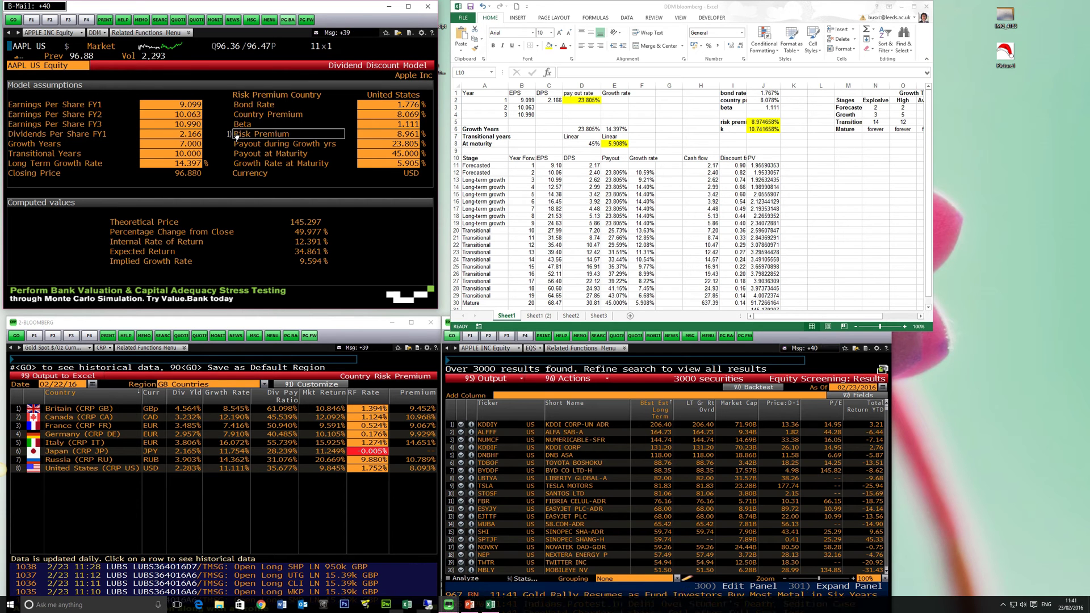
Step: Bring the 2-BLOOMBERG window with the Country Risk Premium screen into focus
{"action": "left_click", "coordinate": [243, 327]}
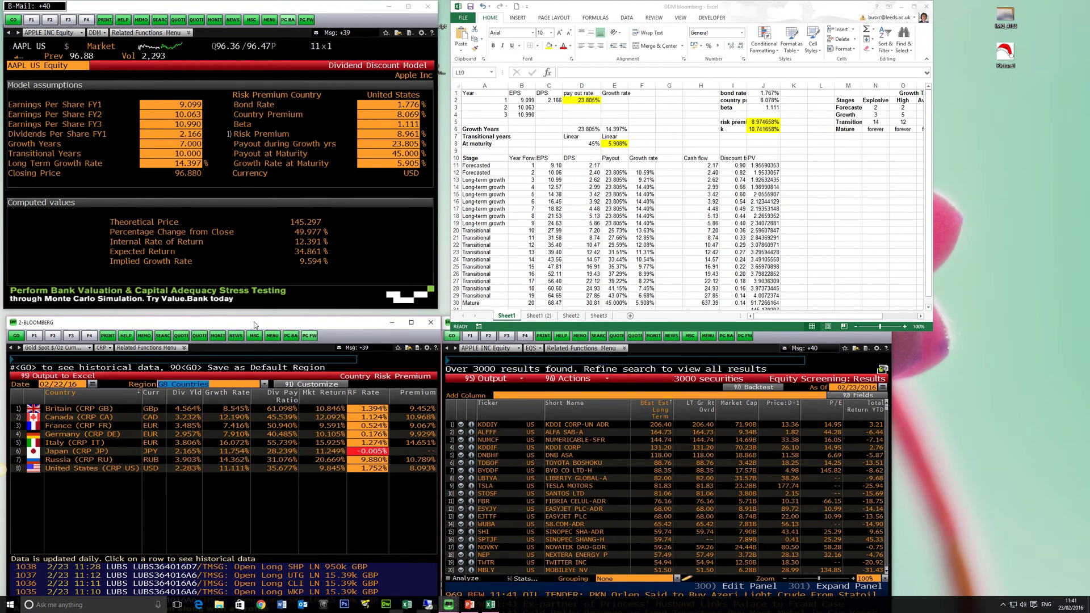
Step: Maximise the 2-BLOOMBERG window and reload CRP to check the United States' 8.093% premium
{"action": "double_click", "coordinate": [254, 322]}
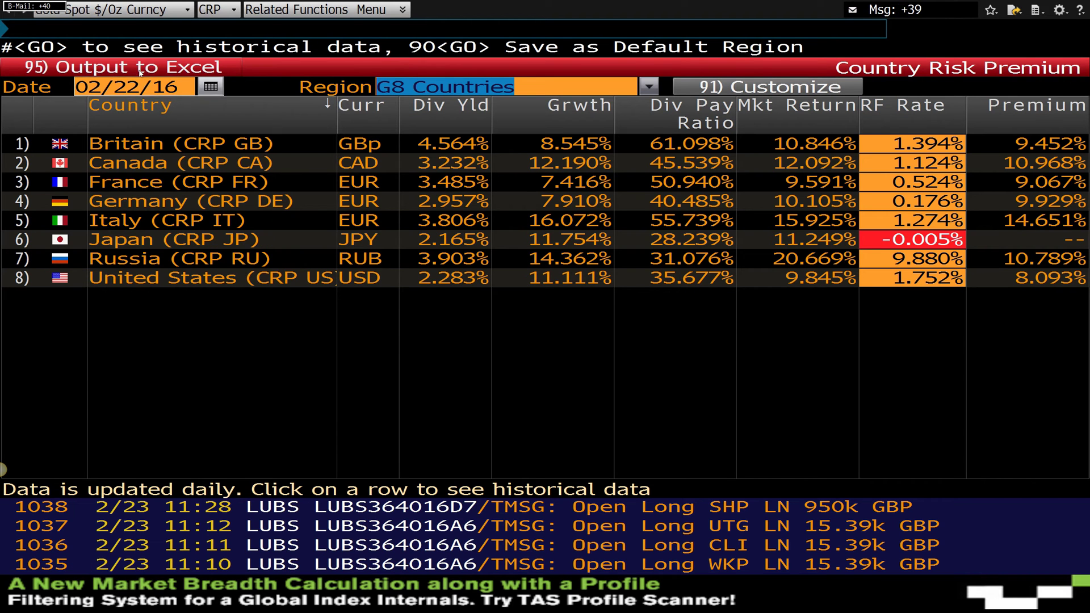
{"action": "left_click", "coordinate": [73, 28]}
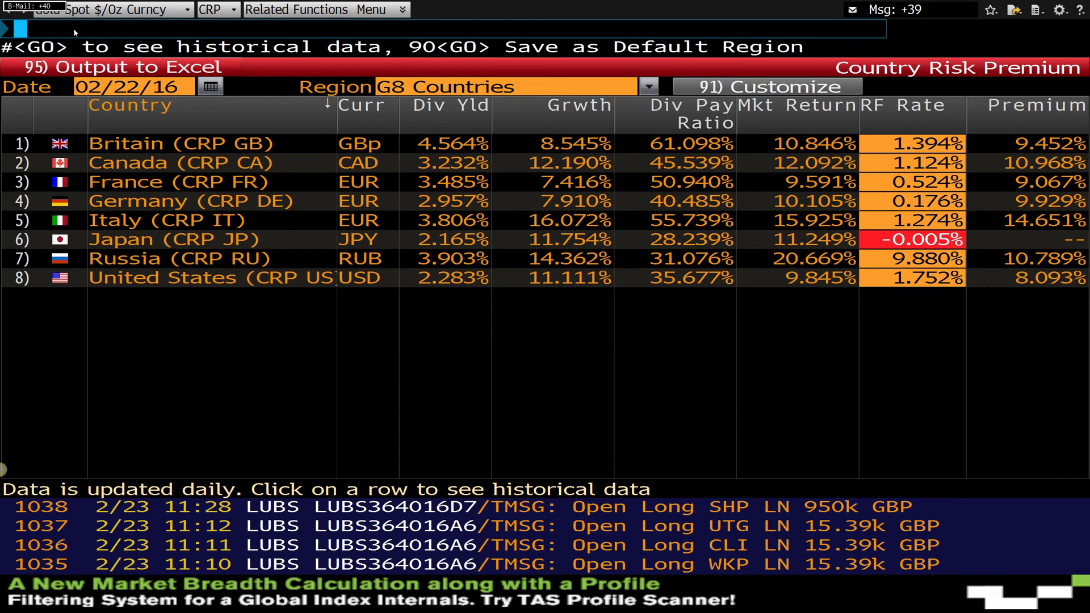
{"action": "type", "text": "CRP"}
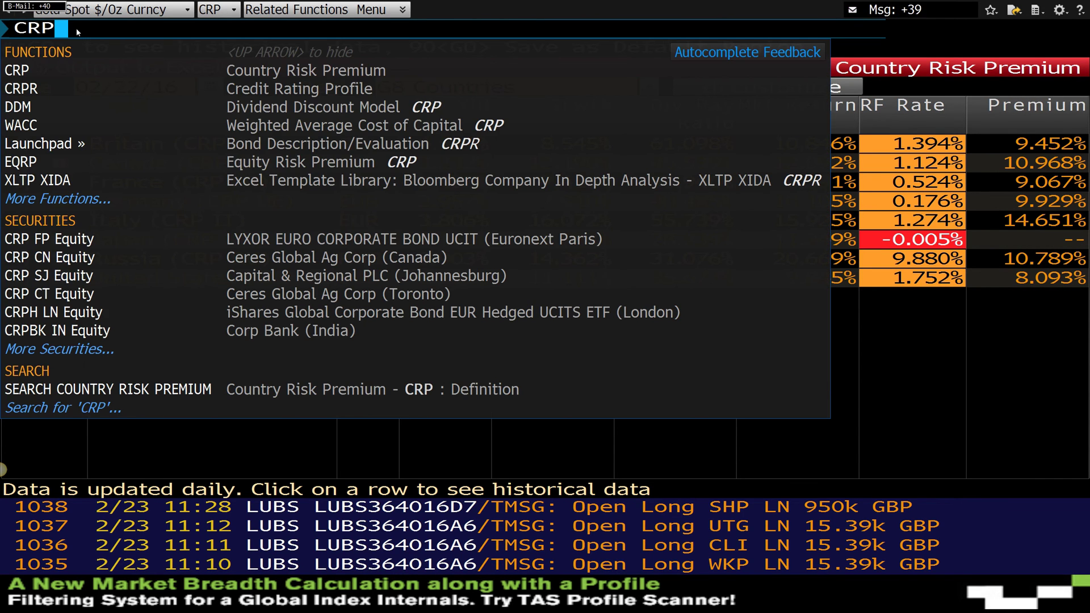
{"action": "key", "text": "Return"}
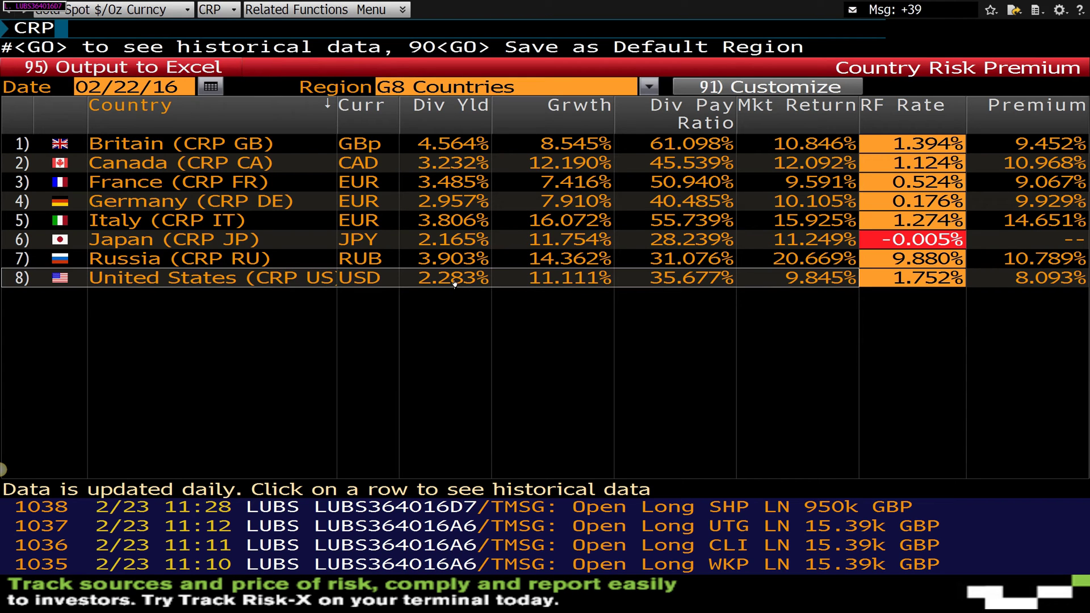
{"action": "mouse_move", "coordinate": [454, 283]}
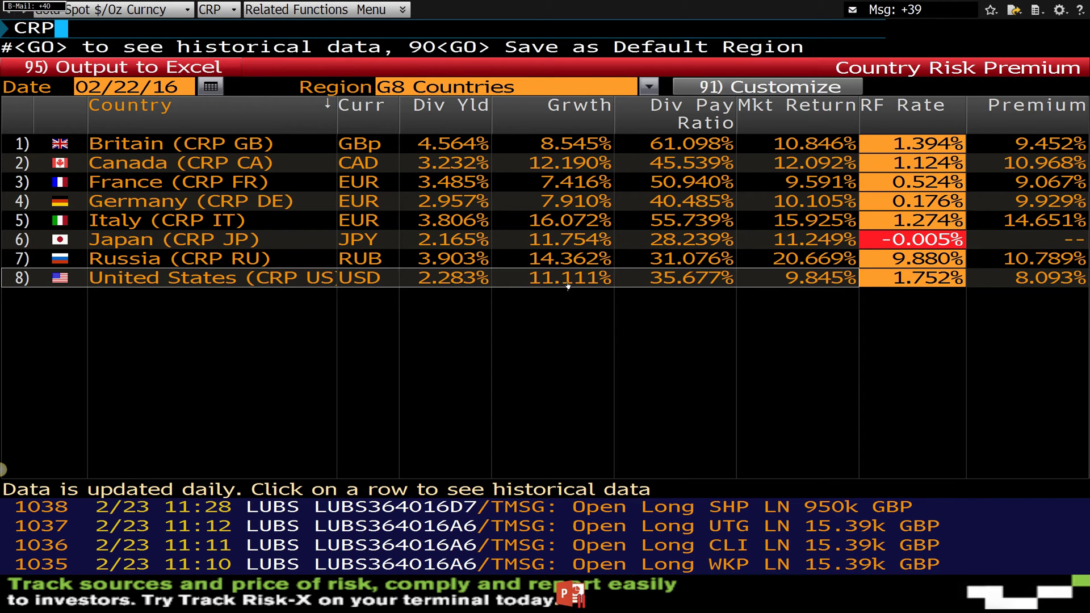
{"action": "mouse_move", "coordinate": [565, 286]}
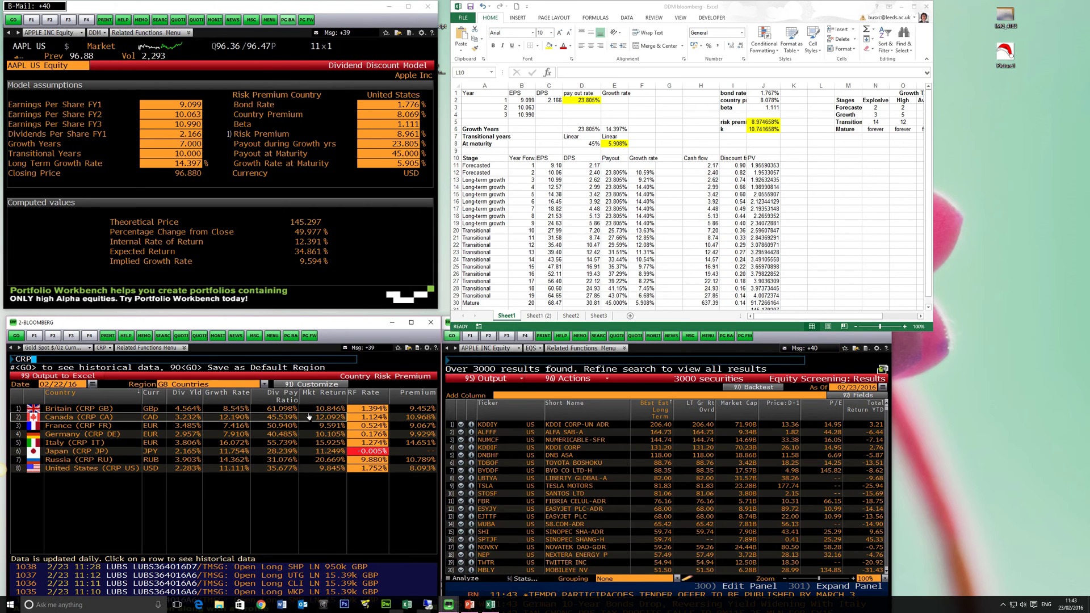
Step: Load the BETA screen for AAPL US Equity, showing raw beta 1.166 and adjusted beta 1.111
{"action": "left_click", "coordinate": [772, 103]}
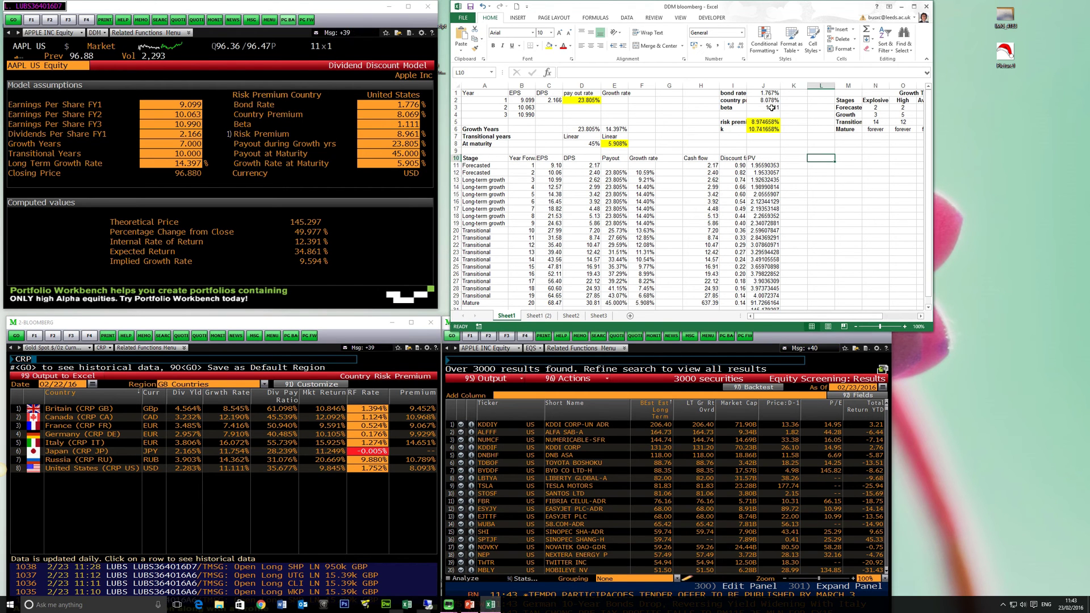
{"action": "left_click", "coordinate": [772, 107]}
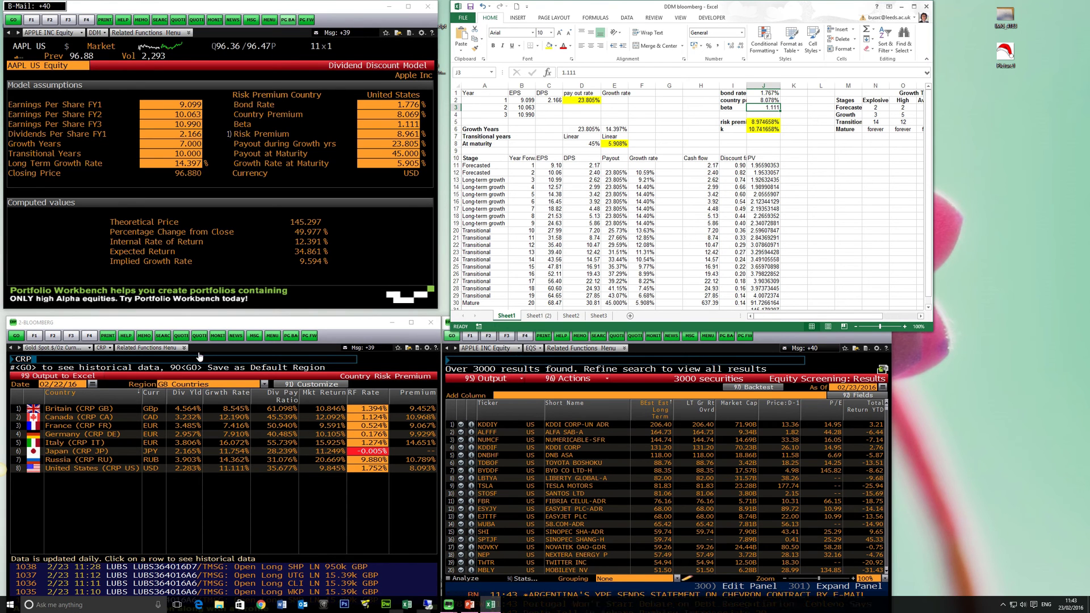
{"action": "left_click", "coordinate": [34, 359]}
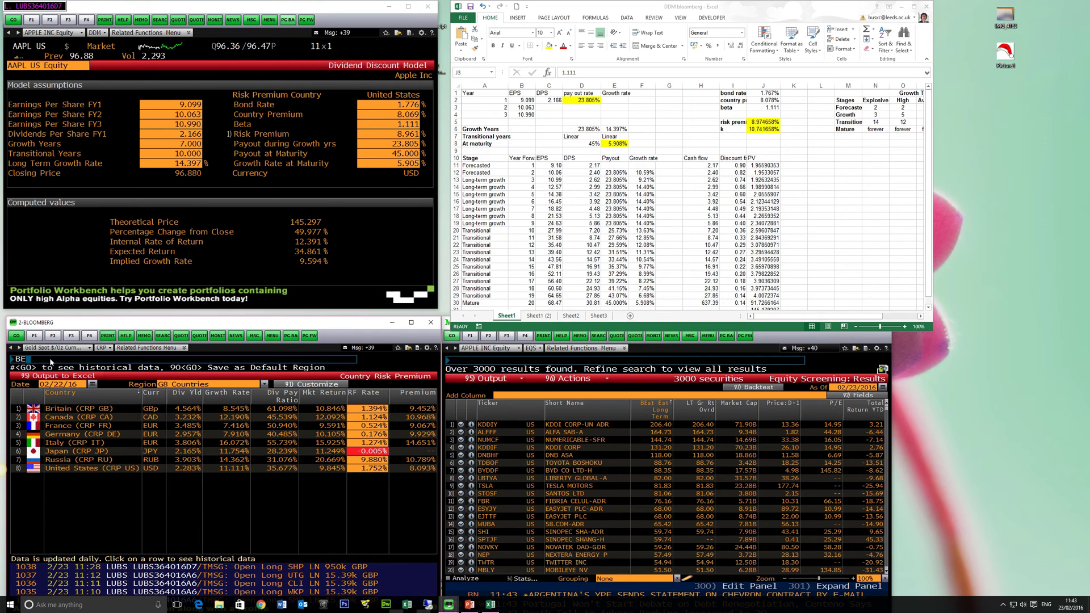
{"action": "type", "text": "BETA"}
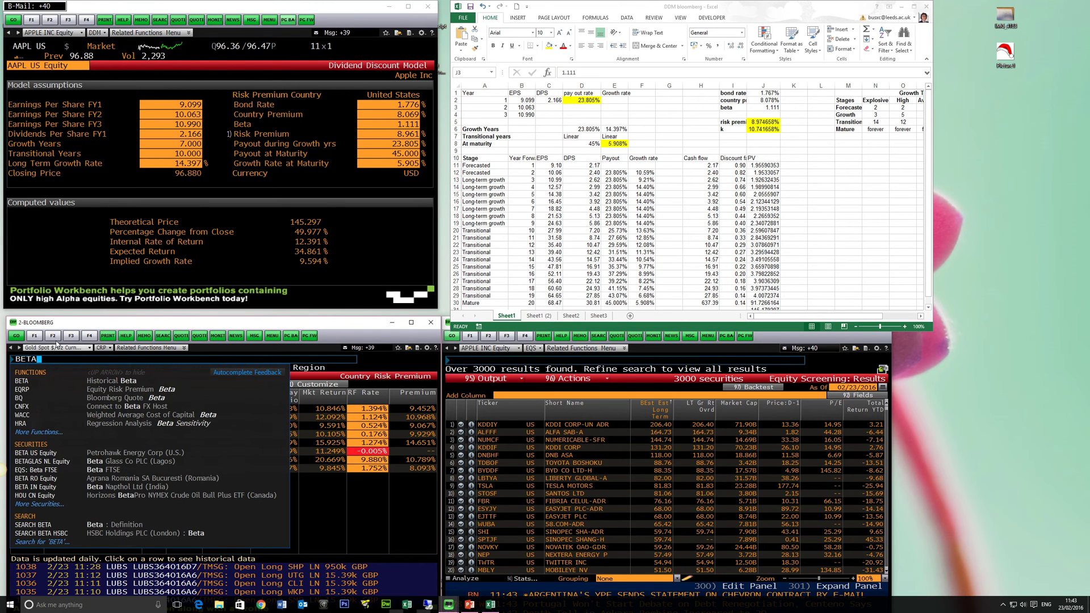
{"action": "left_click", "coordinate": [57, 348]}
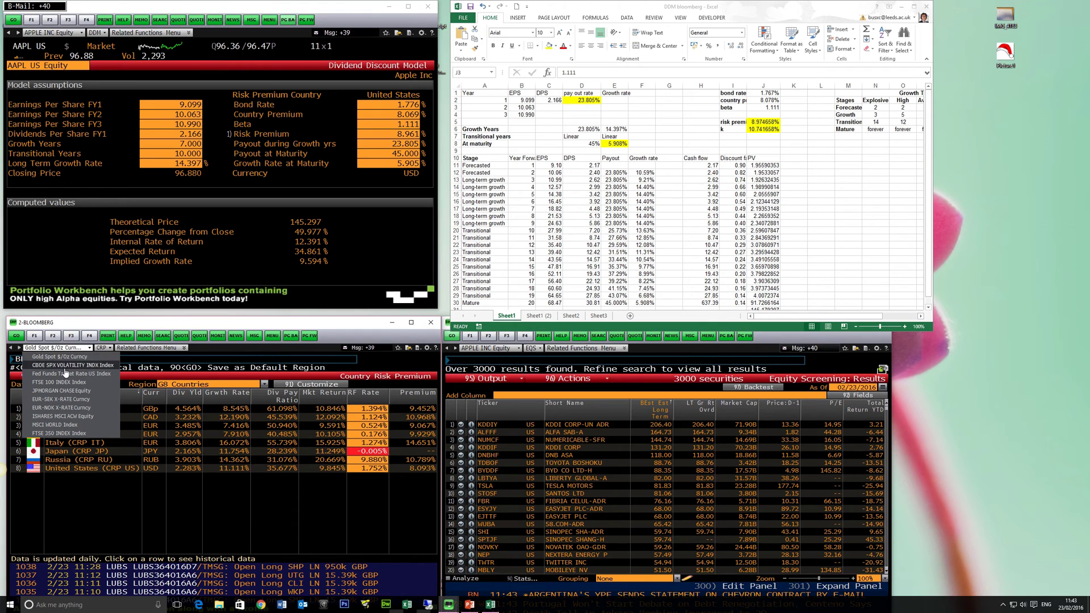
{"action": "left_click", "coordinate": [33, 57]}
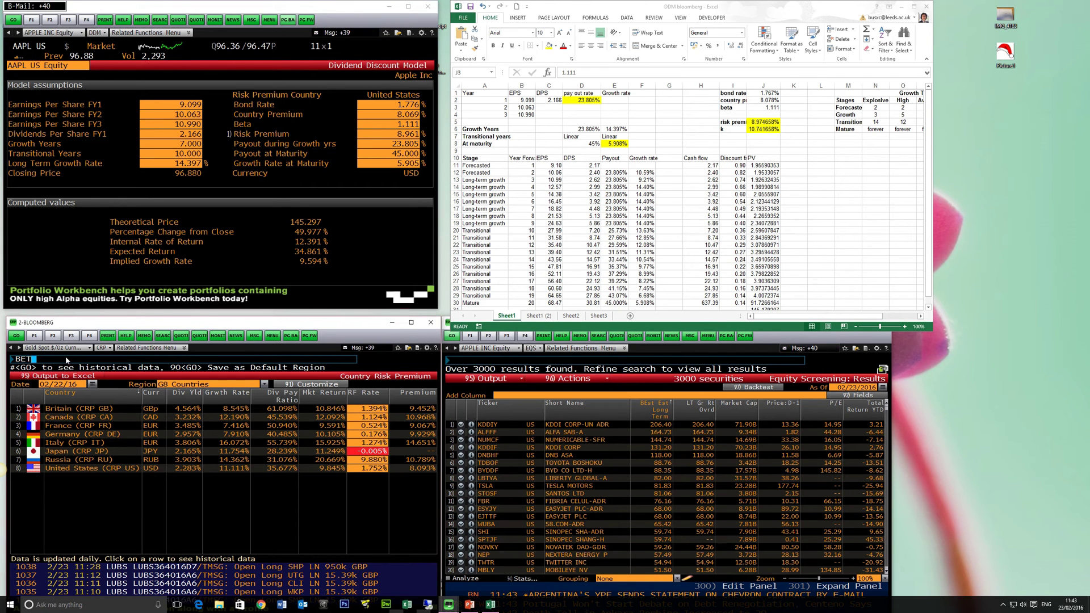
{"action": "type", "text": "APL"}
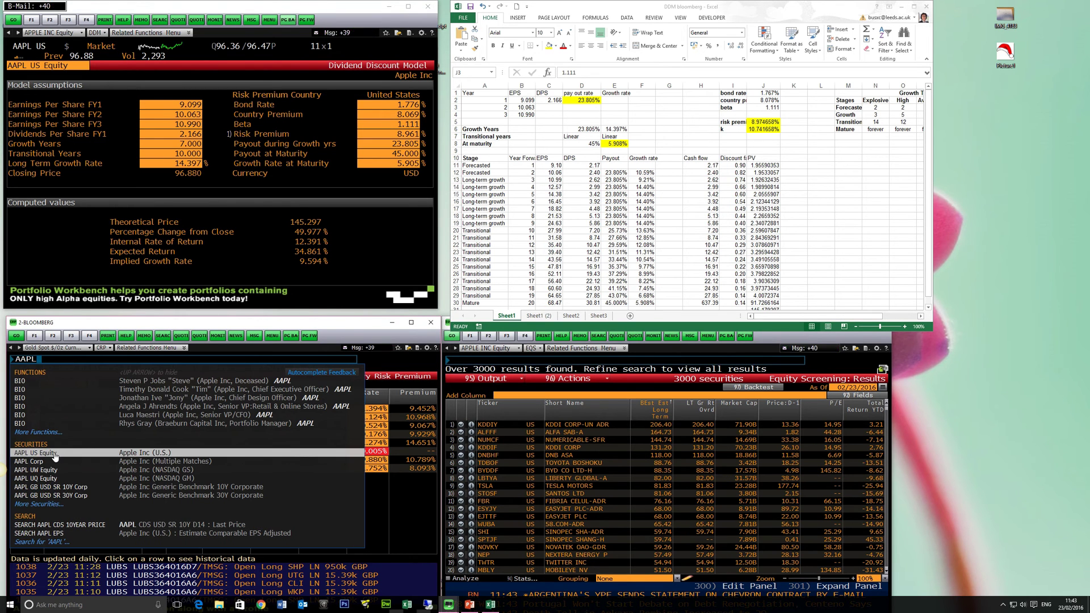
{"action": "left_click", "coordinate": [59, 457]}
{"action": "type", "text": "BET"}
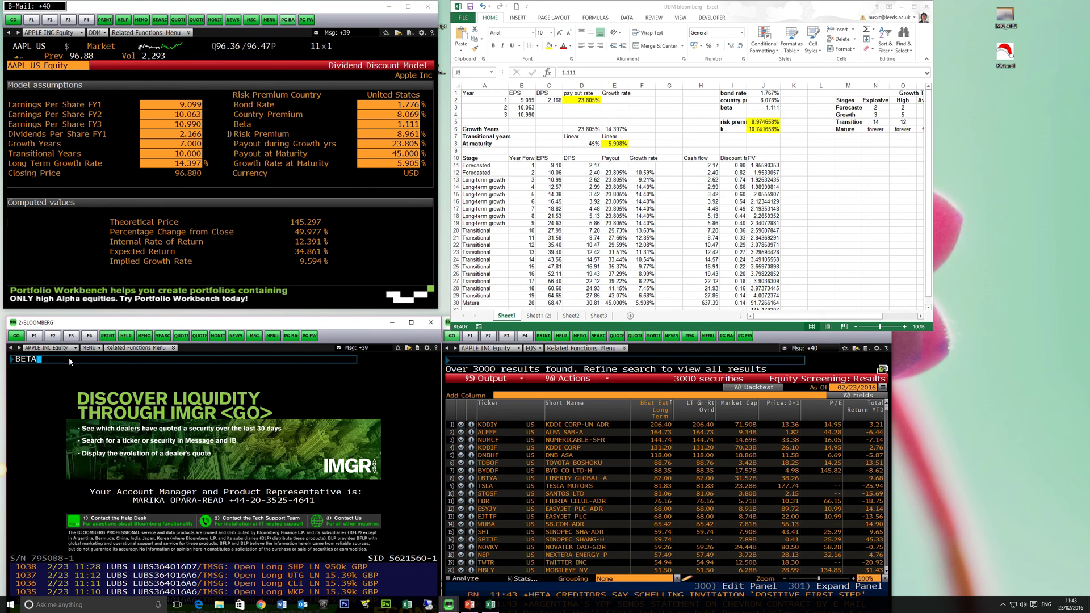
{"action": "type", "text": "A"}
{"action": "key", "text": "Return"}
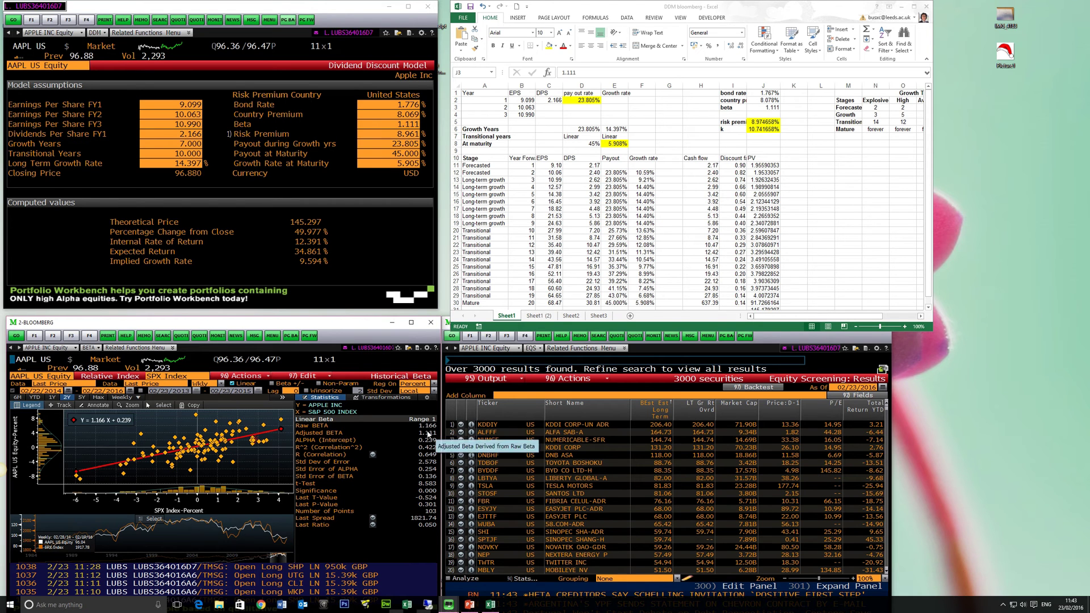
Step: Inspect J5 (=J2*J3, 8.974658%) and J6 (=J5+J1, 10.741658%), then select H1:J6
{"action": "left_click", "coordinate": [773, 111]}
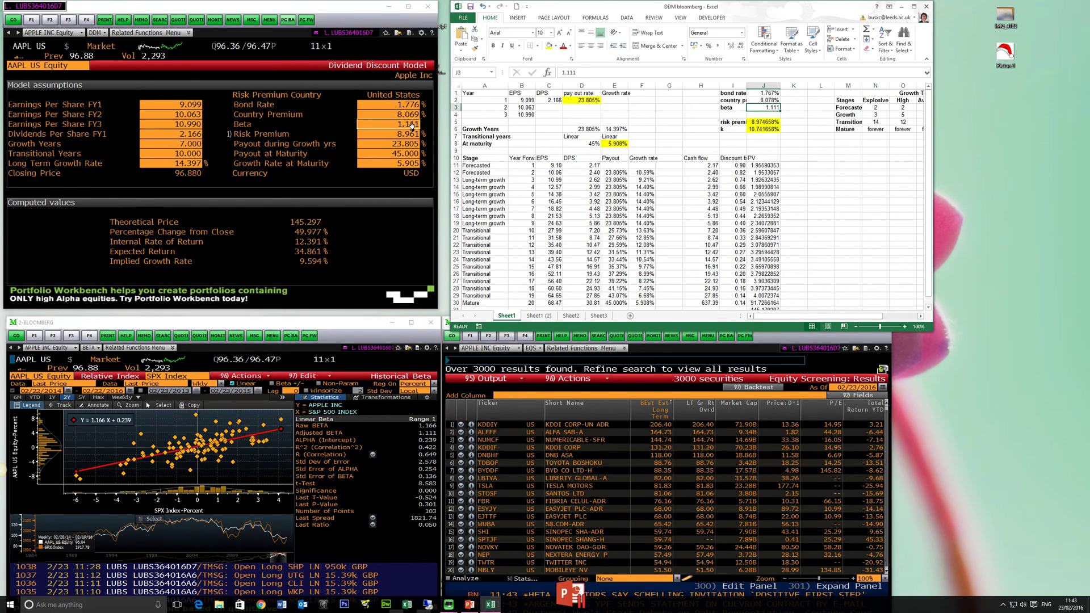
{"action": "left_click", "coordinate": [770, 122]}
{"action": "double_click", "coordinate": [771, 122]}
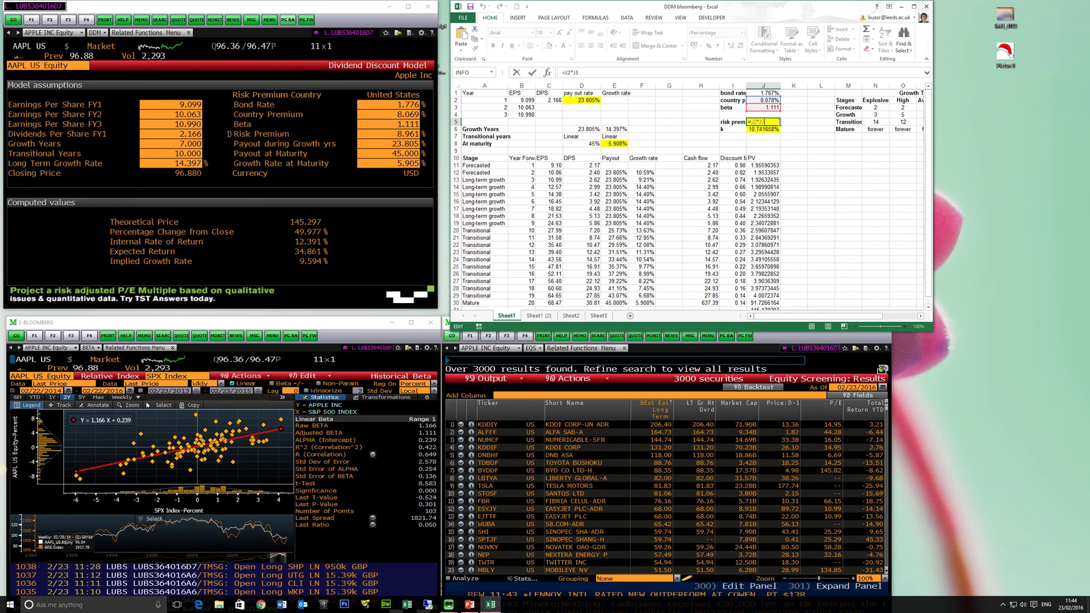
{"action": "key", "text": "Return"}
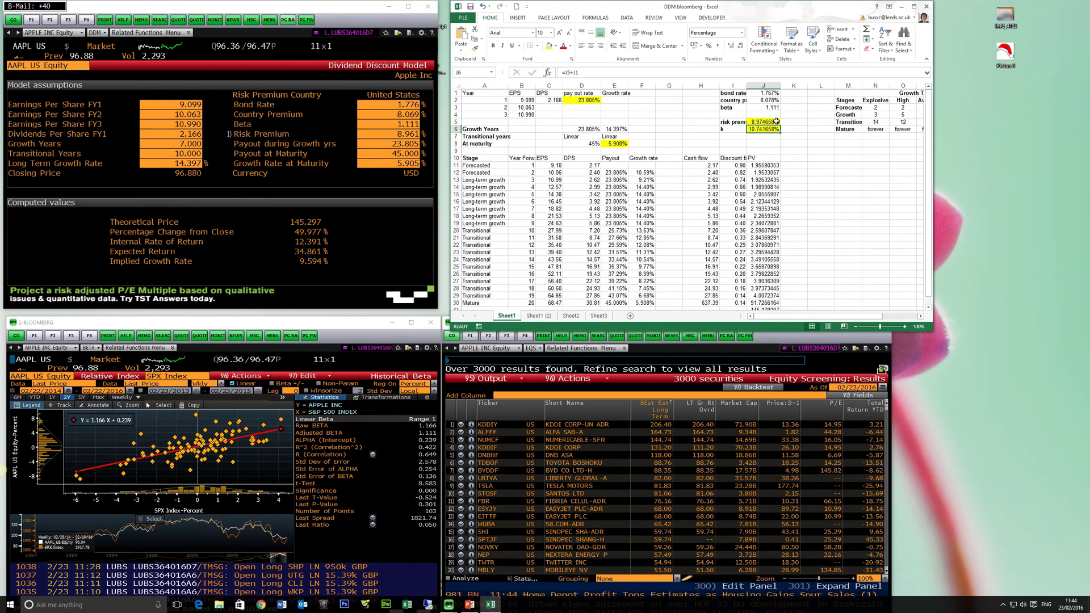
{"action": "double_click", "coordinate": [769, 130]}
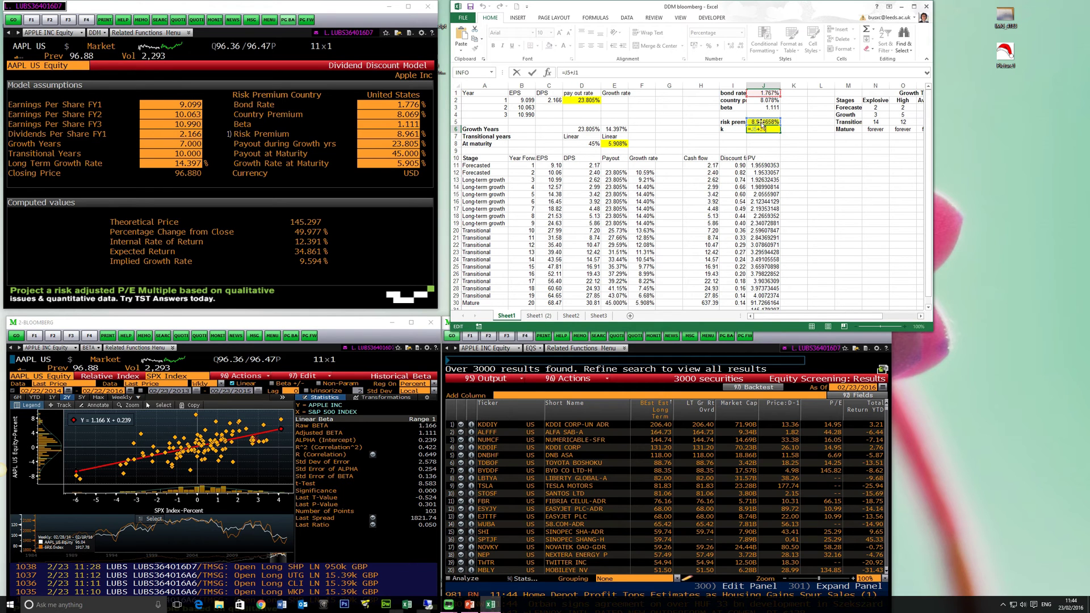
{"action": "key", "text": "Return"}
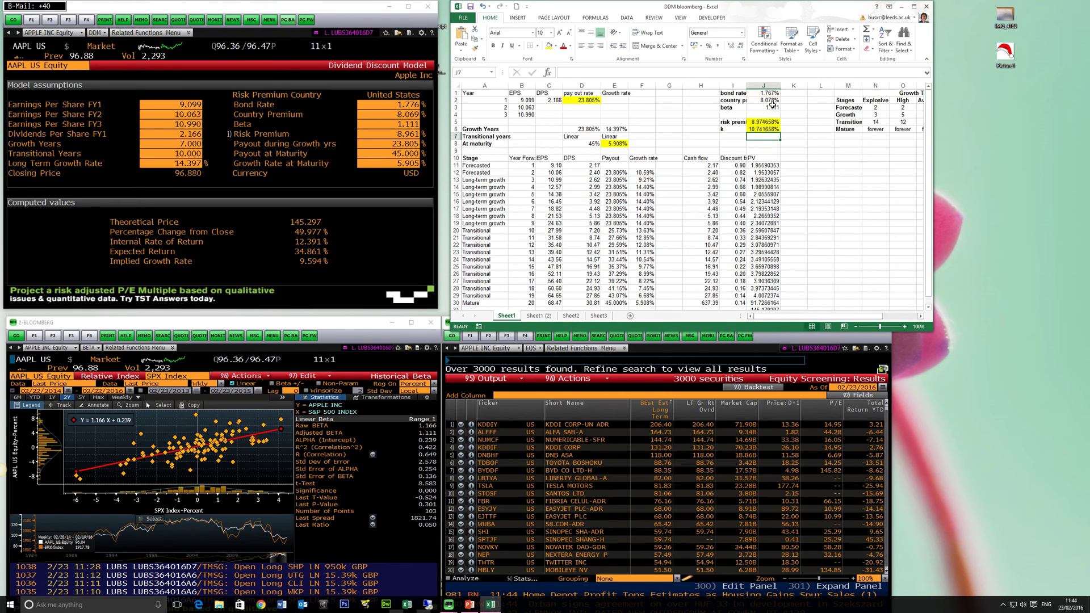
{"action": "left_click", "coordinate": [756, 129]}
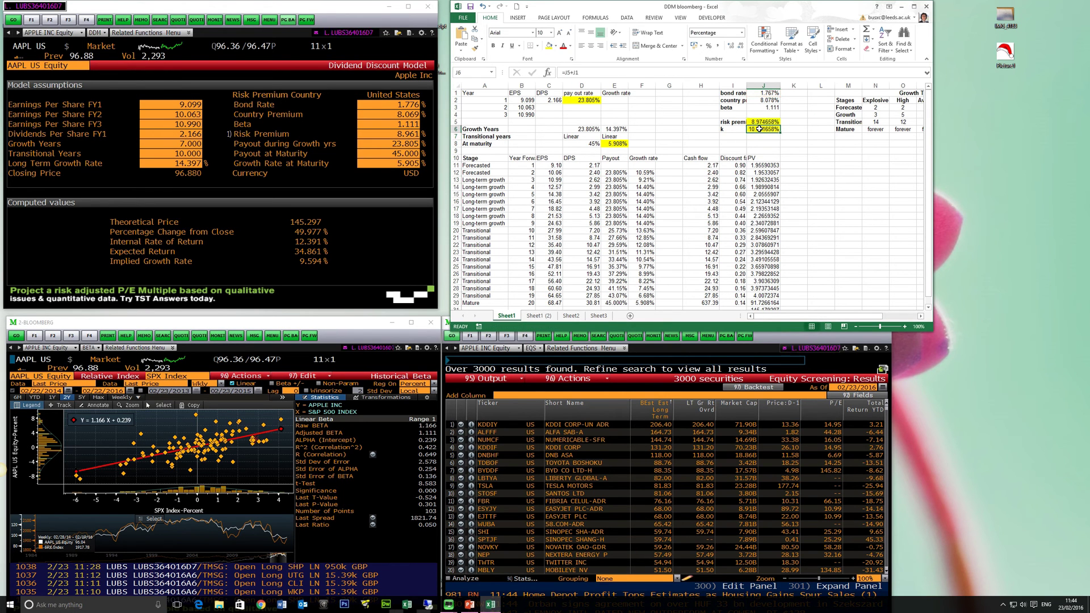
{"action": "left_click_drag", "start_coordinate": [700, 93], "coordinate": [767, 131]}
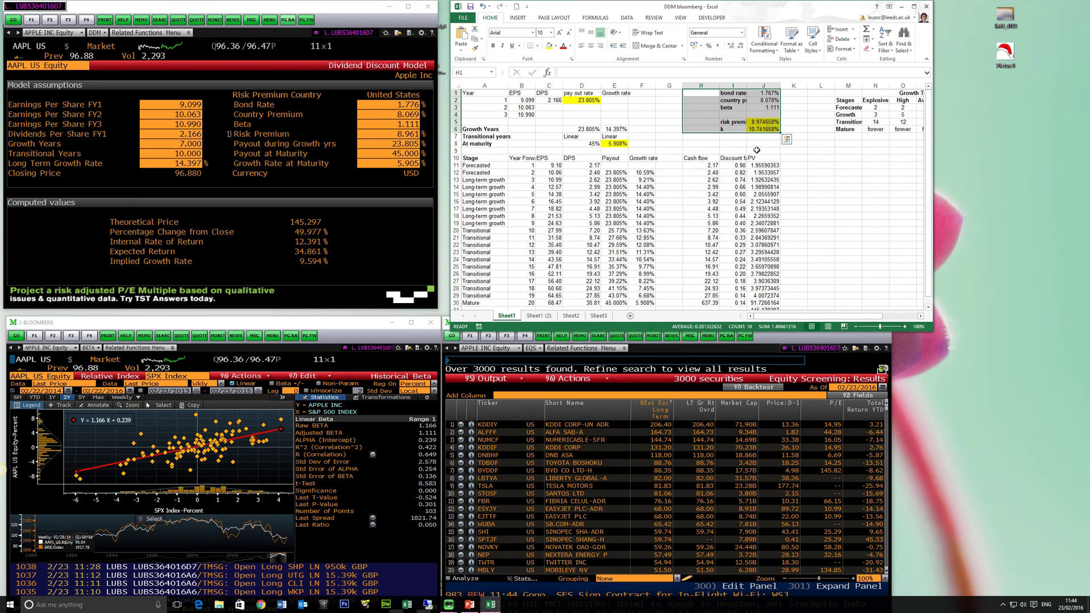
Step: Open Apple's Earnings & Estimates screen with E and set the periodicity to Annuals
{"action": "left_click", "coordinate": [522, 101]}
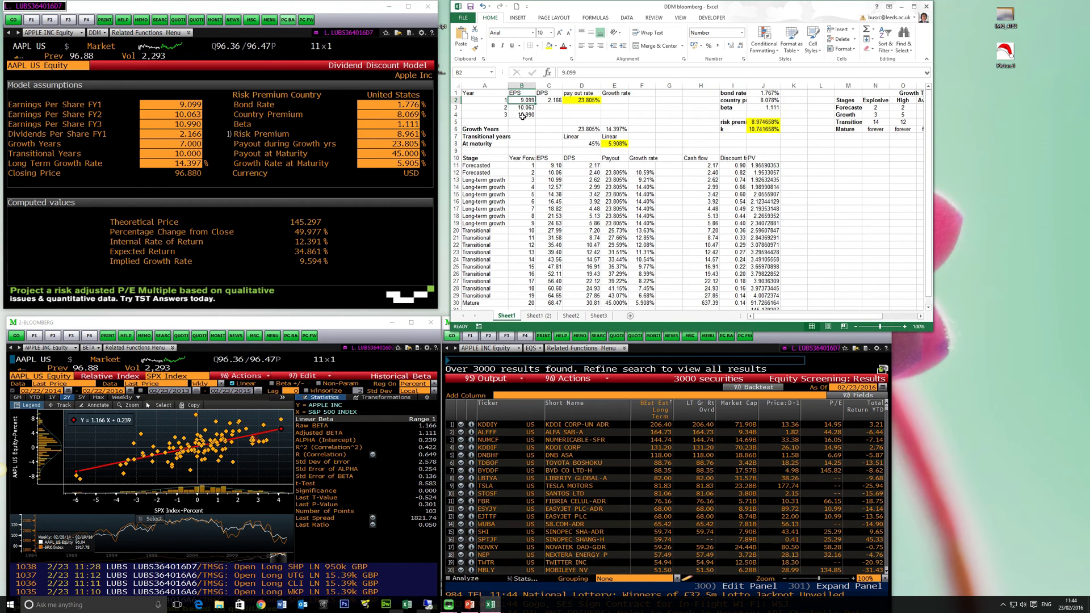
{"action": "left_click", "coordinate": [15, 362]}
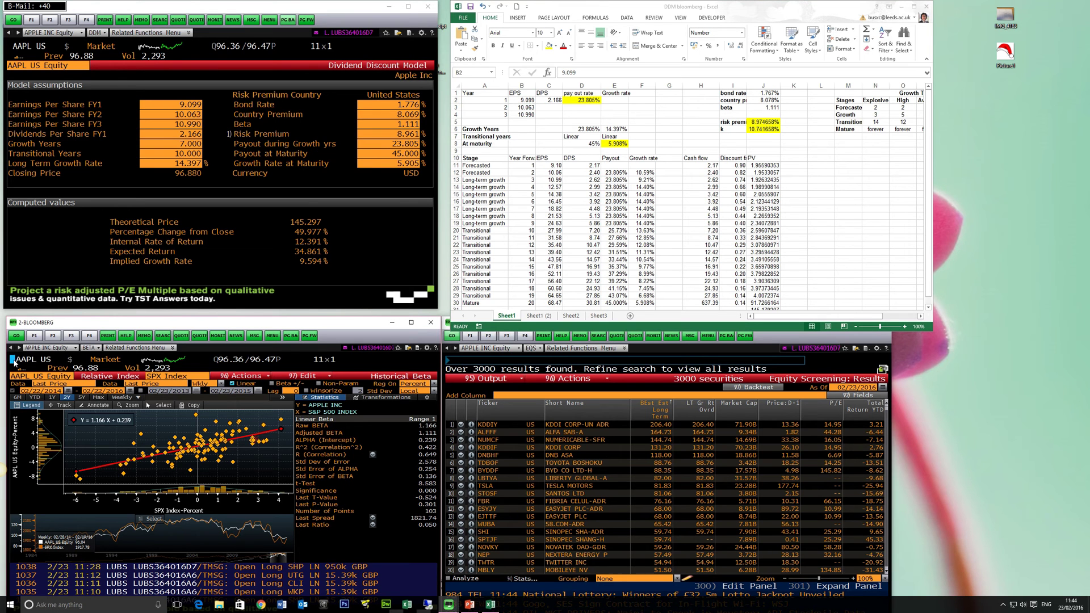
{"action": "type", "text": "EE"}
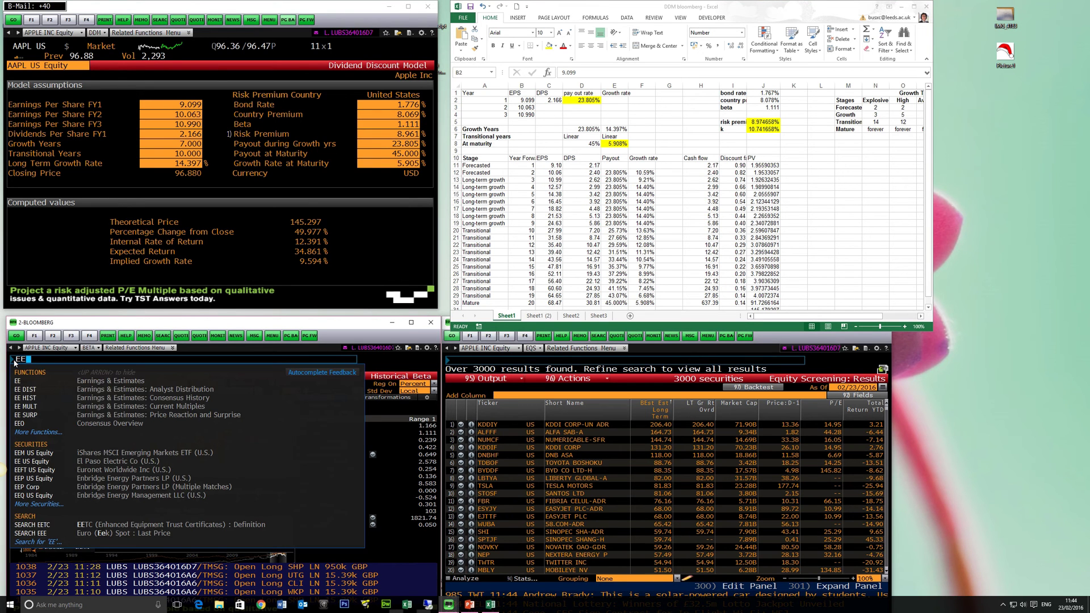
{"action": "key", "text": "Return"}
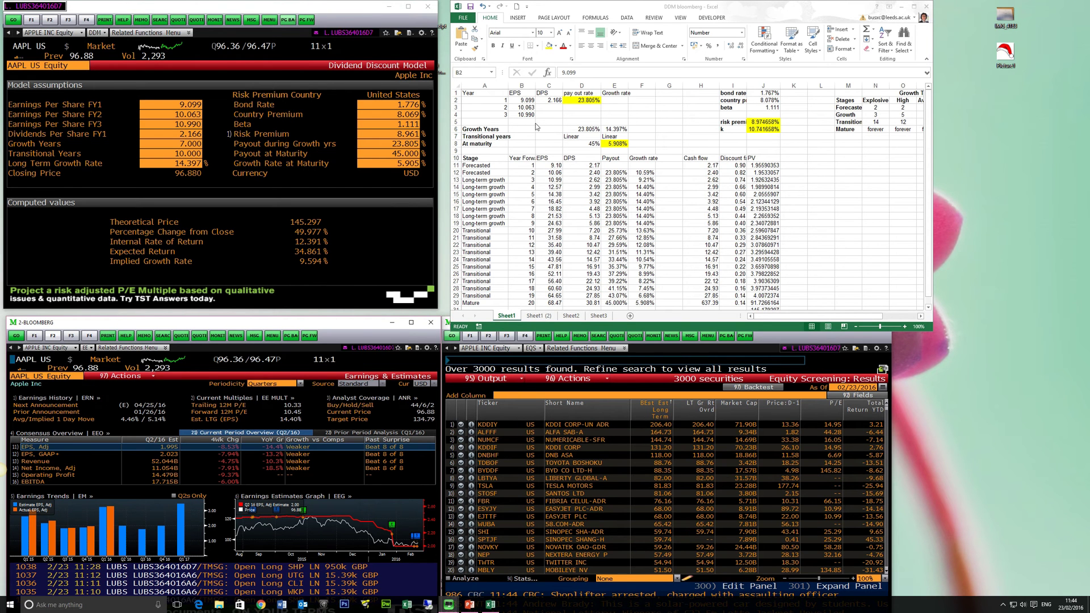
{"action": "scroll", "coordinate": [536, 123], "scroll_direction": "right", "scroll_amount": 1}
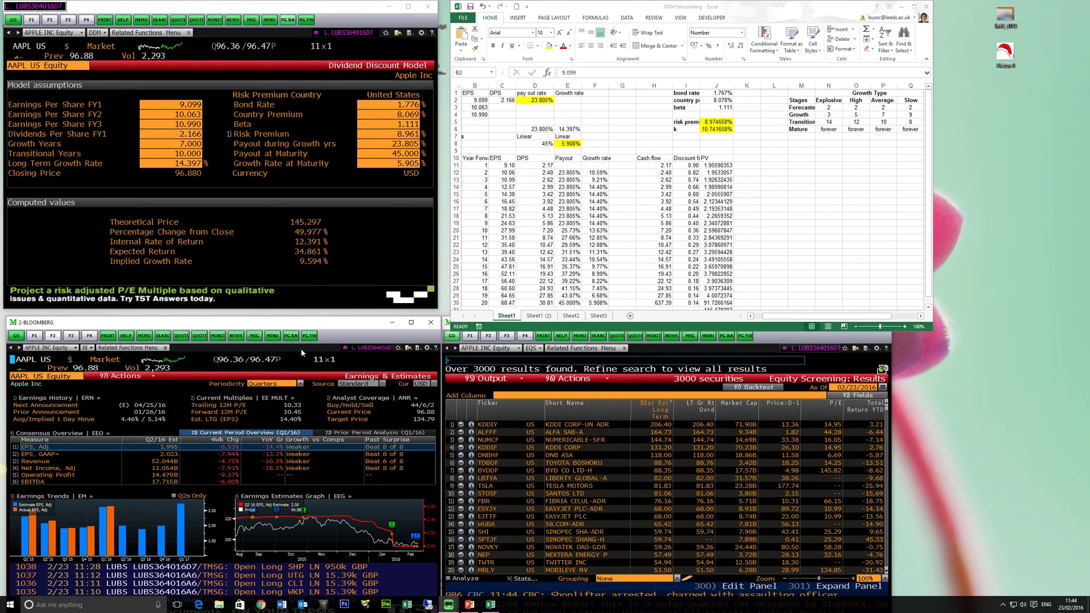
{"action": "left_click", "coordinate": [301, 386]}
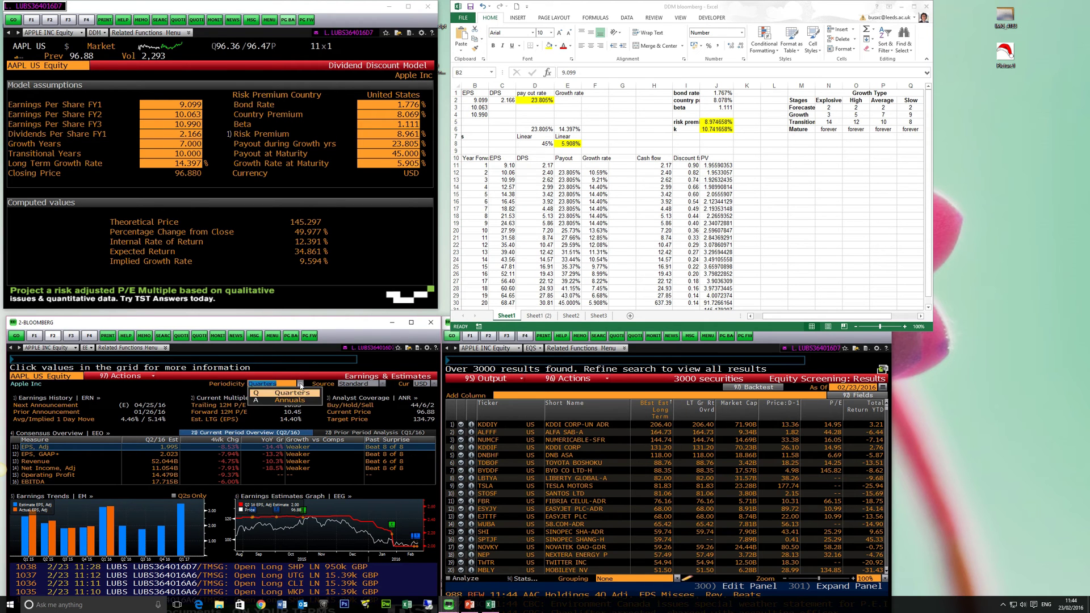
{"action": "left_click", "coordinate": [294, 400]}
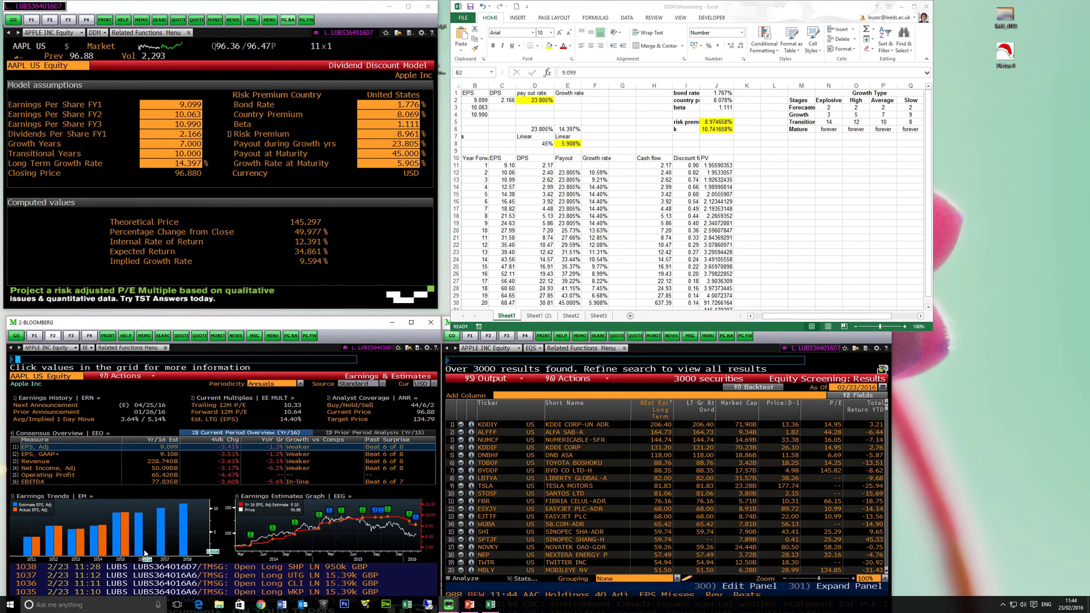
{"action": "mouse_move", "coordinate": [160, 547]}
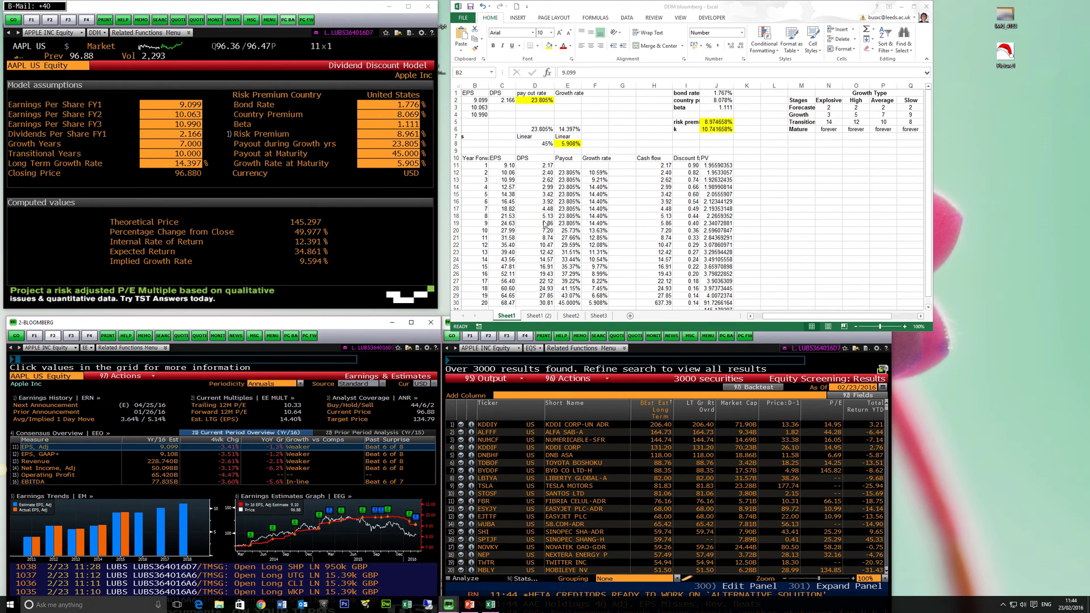
{"action": "left_click", "coordinate": [751, 317]}
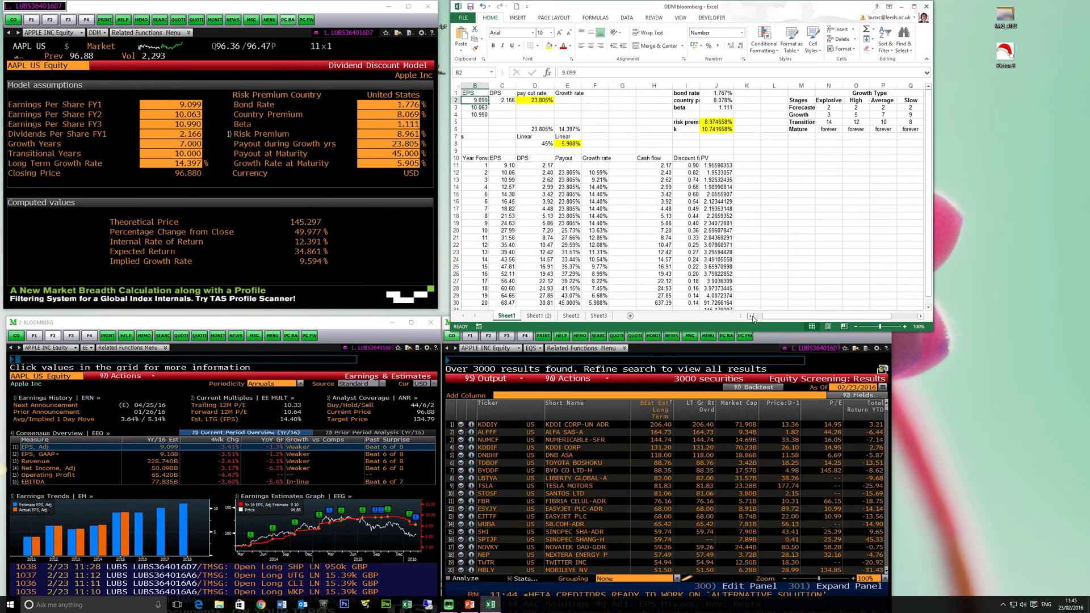
{"action": "left_click", "coordinate": [750, 316]}
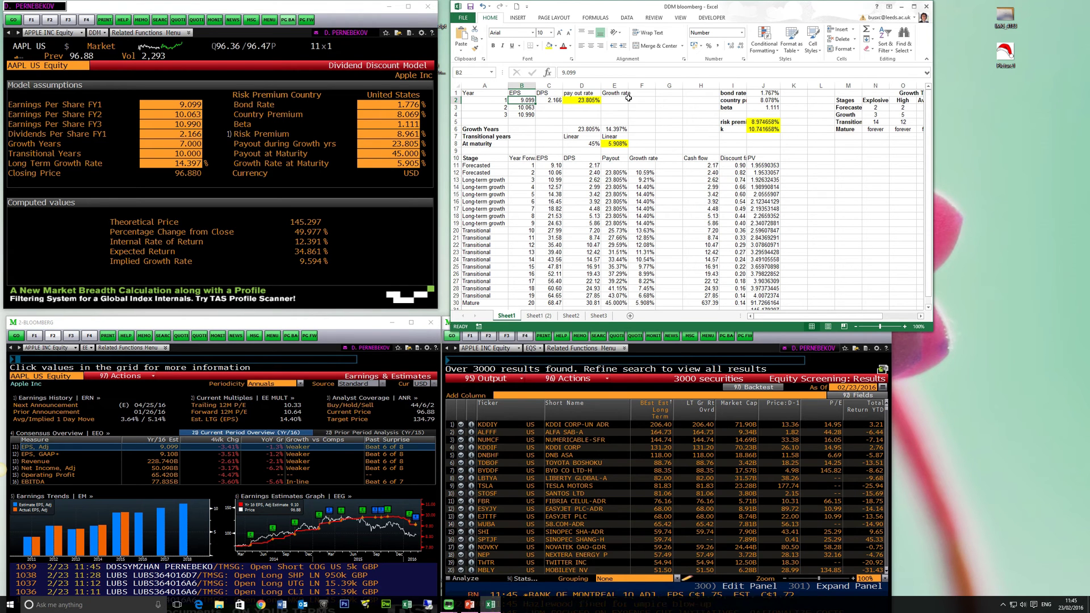
{"action": "left_click", "coordinate": [549, 101]}
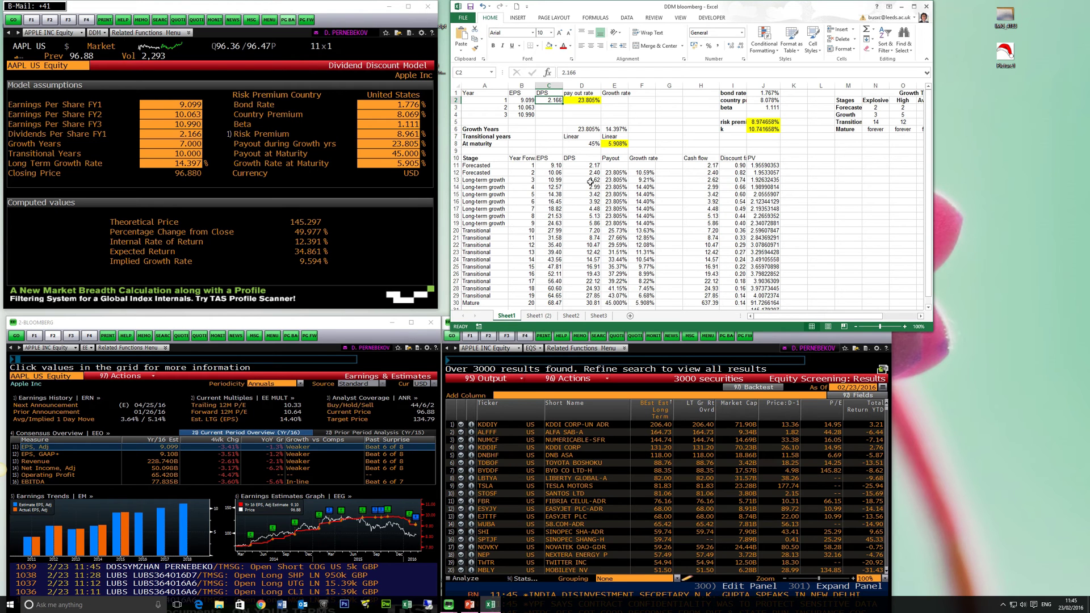
{"action": "left_click", "coordinate": [587, 100]}
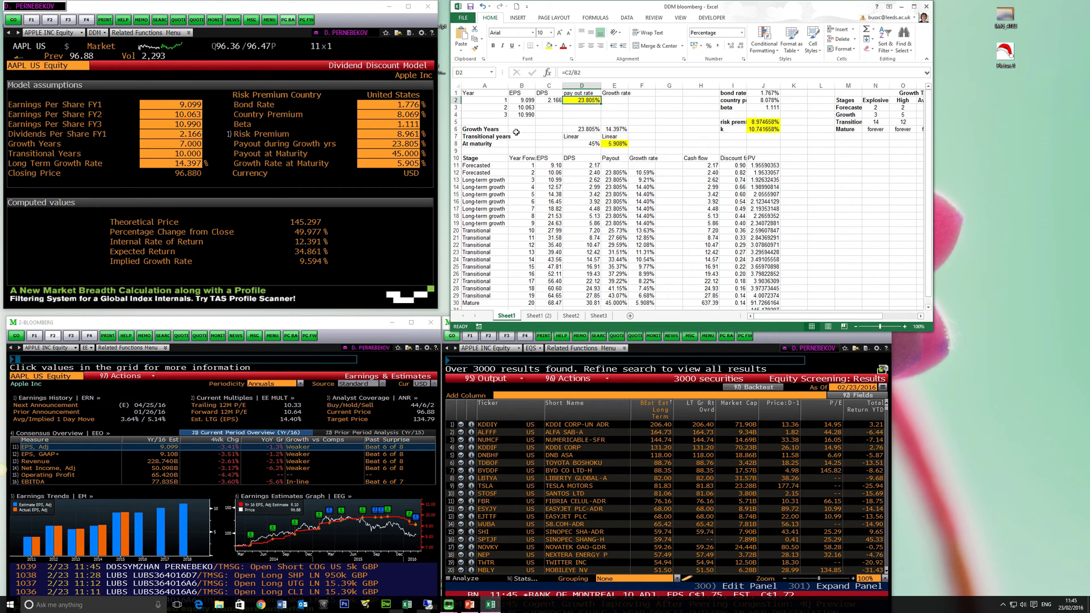
{"action": "left_click", "coordinate": [618, 130]}
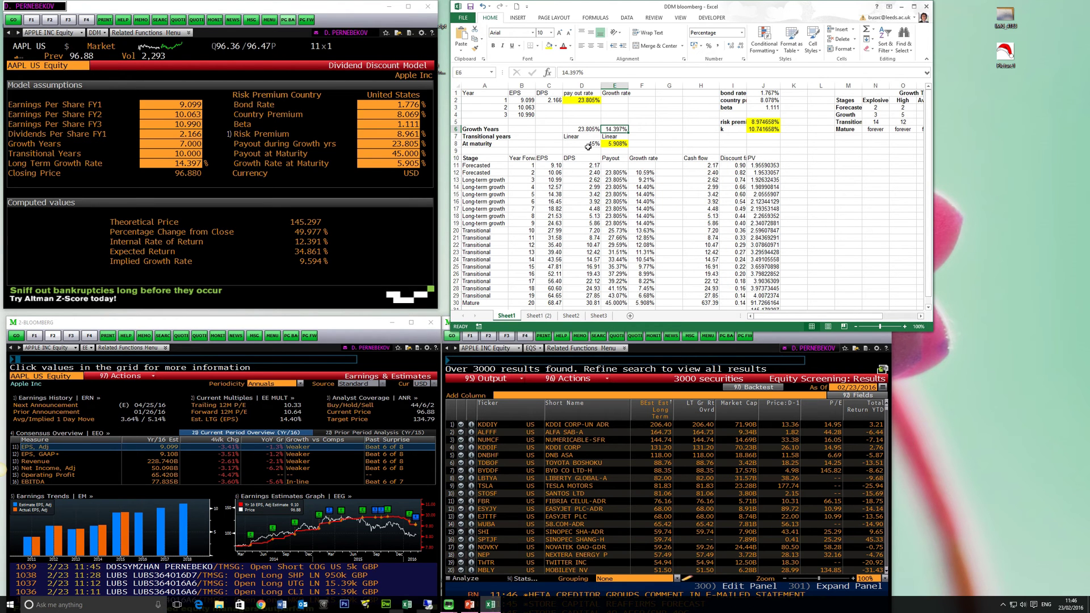
Step: Confirm E8's =J6*(1-D8) formula yields 5.908% growth at maturity, matching Bloomberg
{"action": "left_click", "coordinate": [401, 164]}
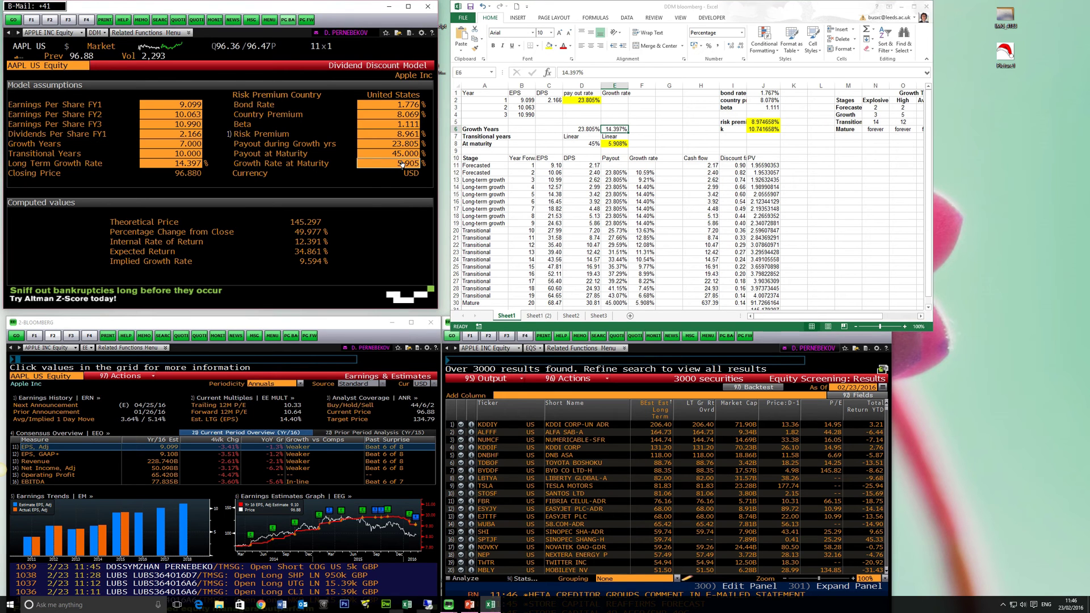
{"action": "left_click", "coordinate": [618, 144]}
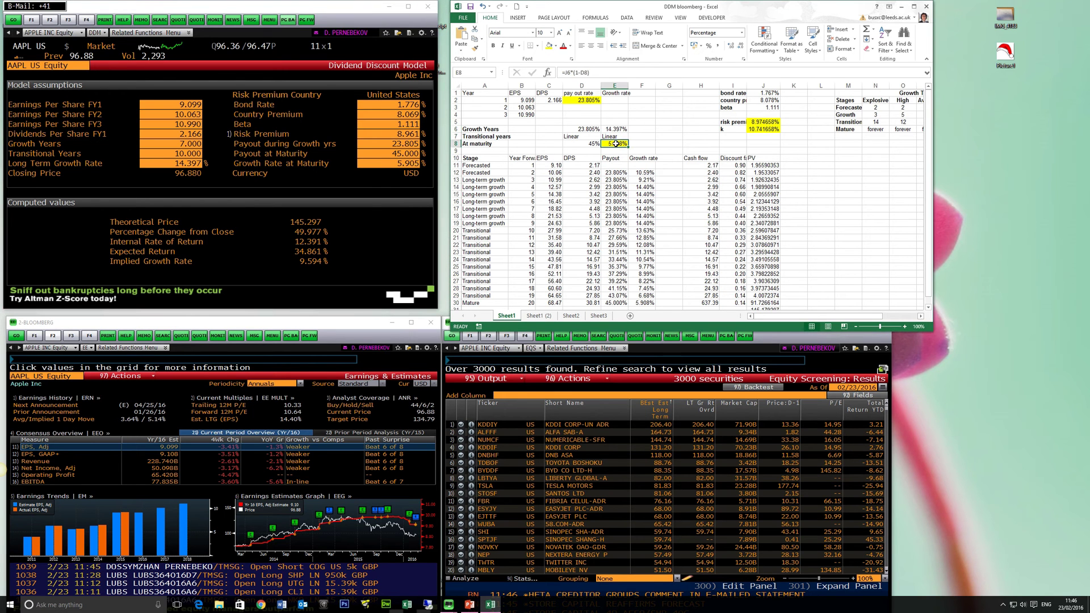
{"action": "double_click", "coordinate": [617, 144]}
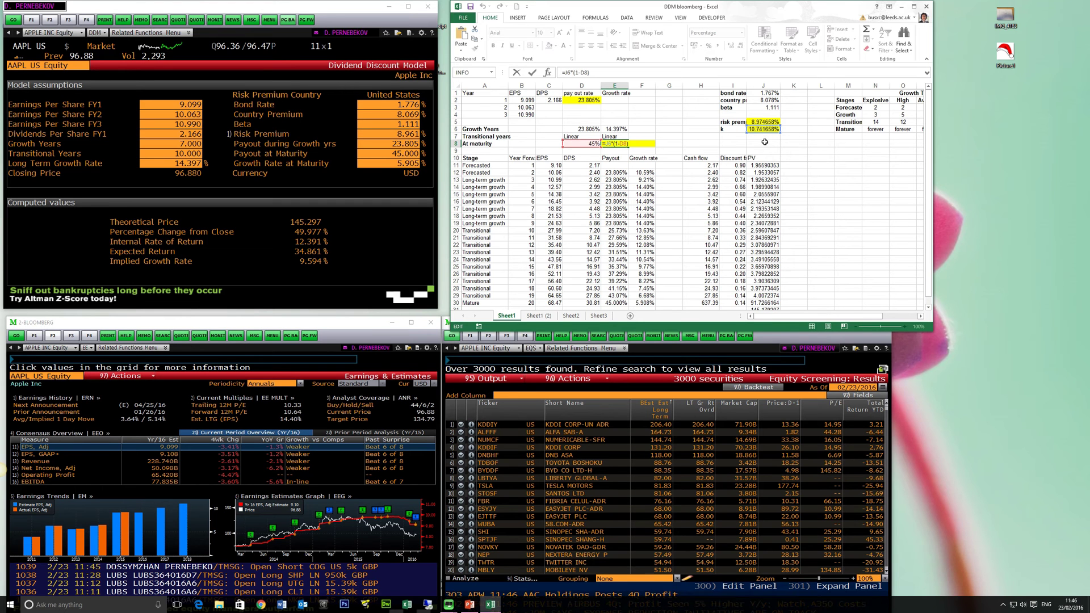
{"action": "key", "text": "Return"}
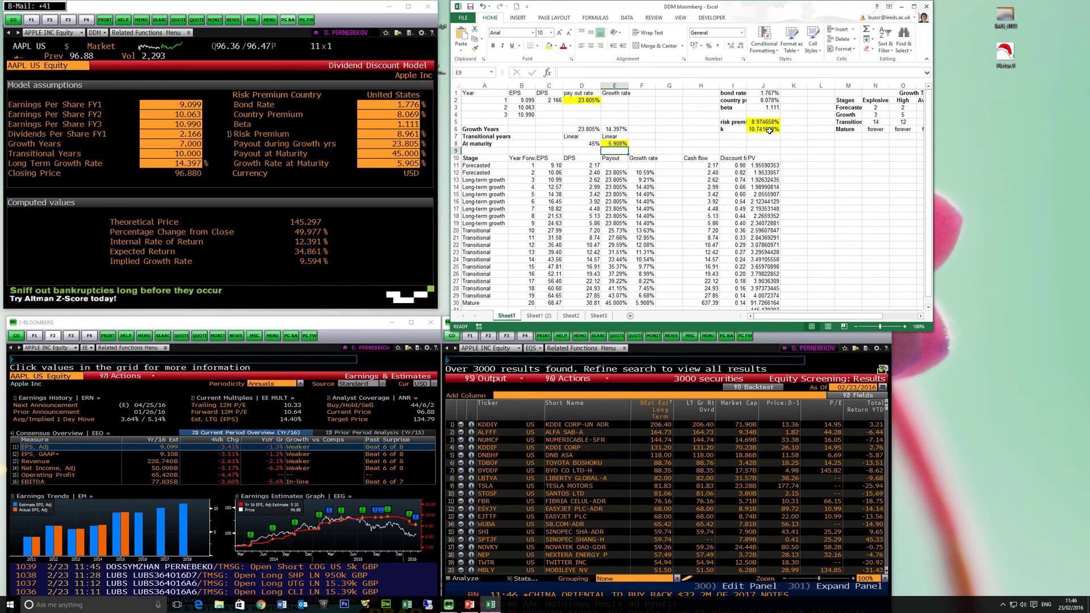
{"action": "left_click", "coordinate": [619, 145]}
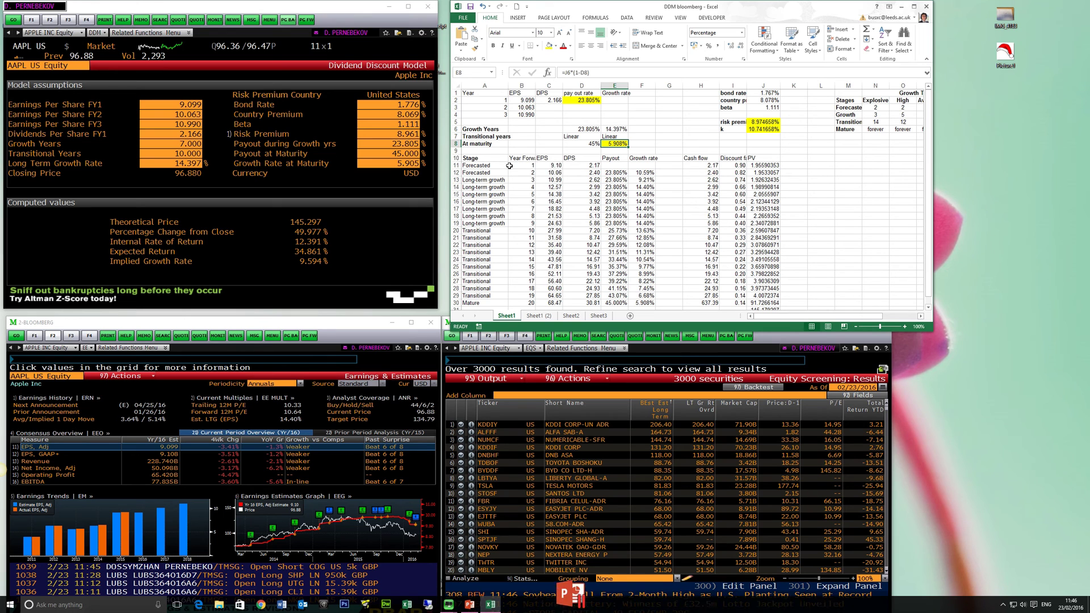
{"action": "left_click_drag", "start_coordinate": [484, 166], "coordinate": [584, 174]}
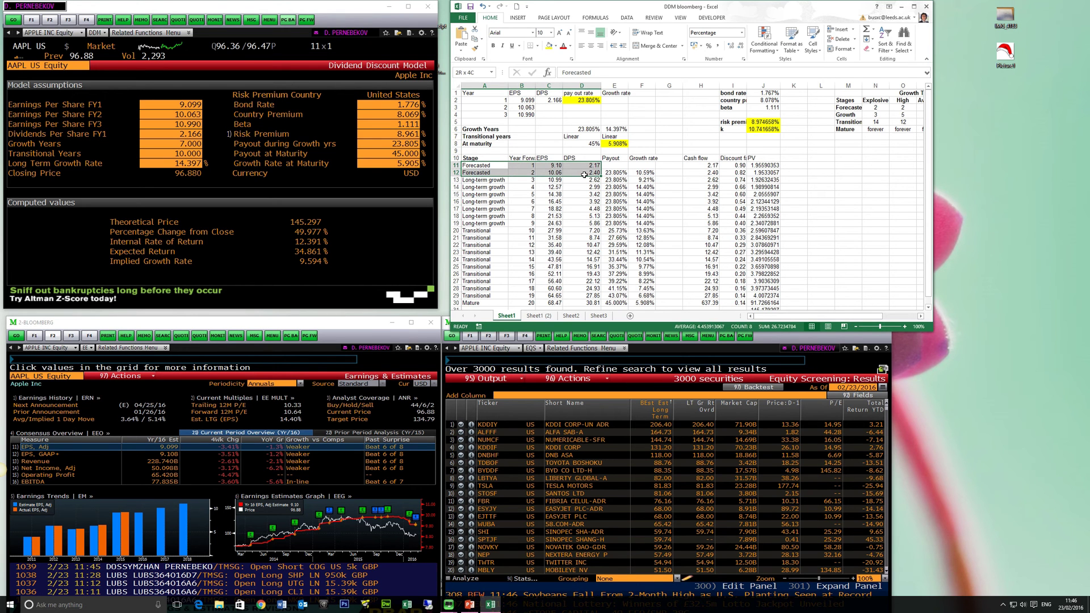
{"action": "left_click", "coordinate": [554, 165]}
{"action": "left_click", "coordinate": [563, 166]}
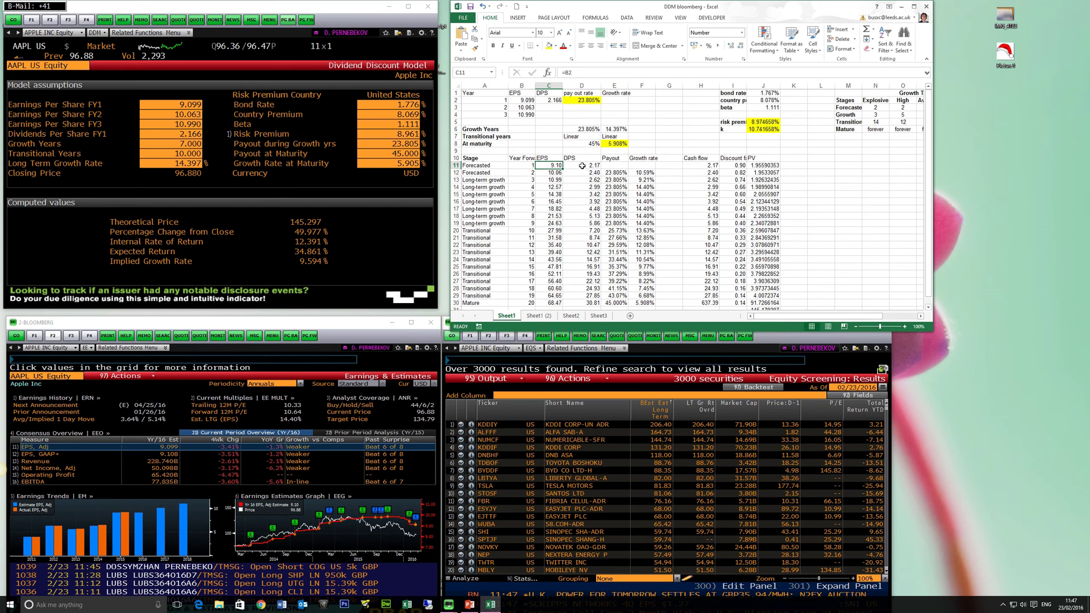
{"action": "left_click", "coordinate": [581, 165]}
{"action": "left_click", "coordinate": [555, 173]}
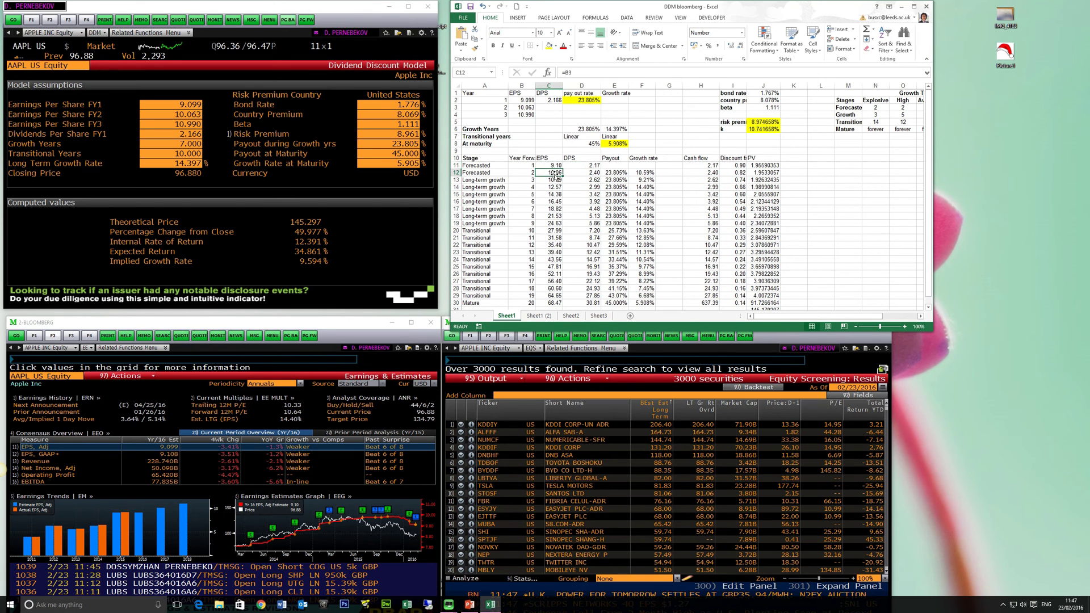
{"action": "left_click", "coordinate": [594, 172]}
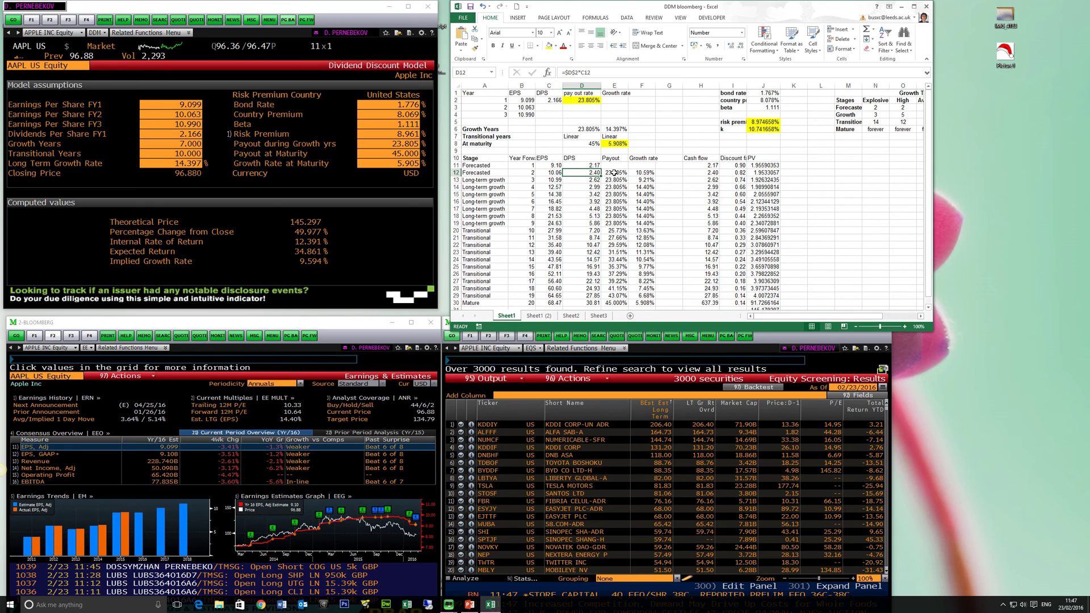
{"action": "left_click", "coordinate": [615, 173]}
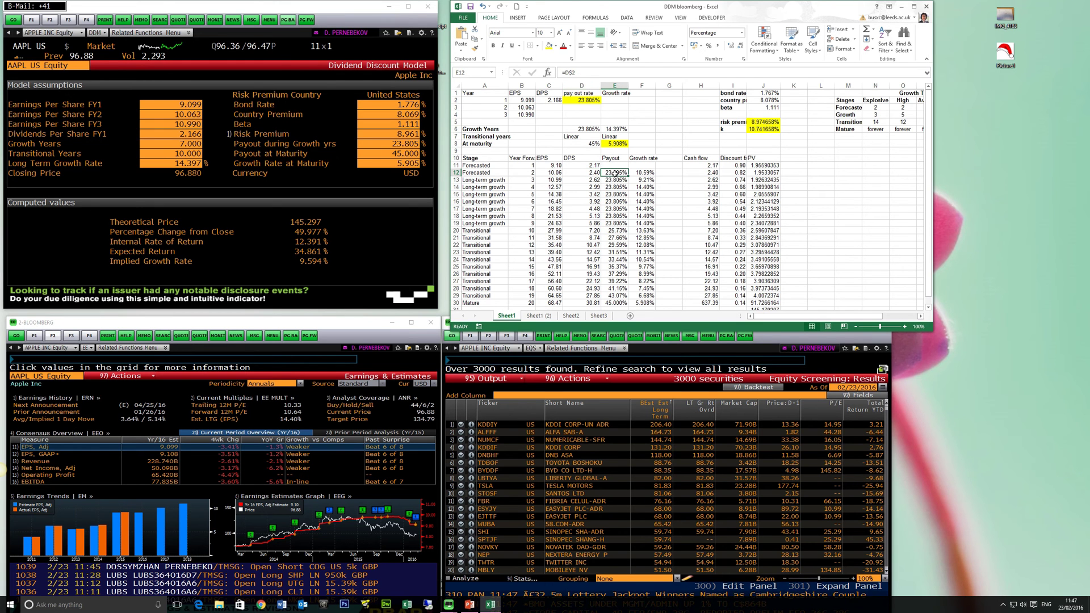
{"action": "left_click_drag", "start_coordinate": [595, 173], "coordinate": [594, 223]}
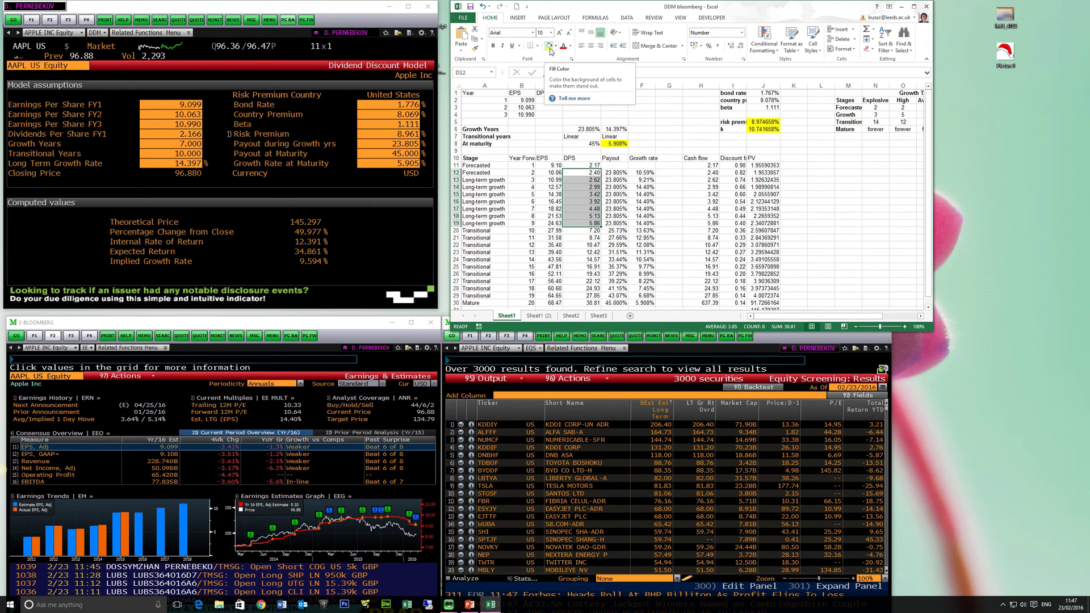
{"action": "left_click", "coordinate": [657, 207]}
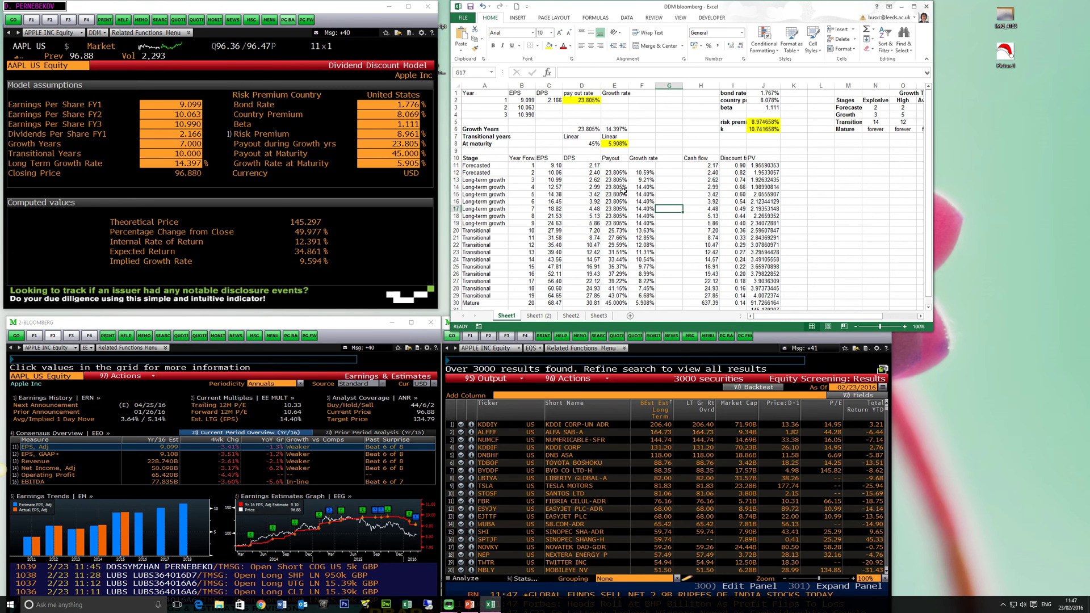
{"action": "left_click", "coordinate": [647, 222]}
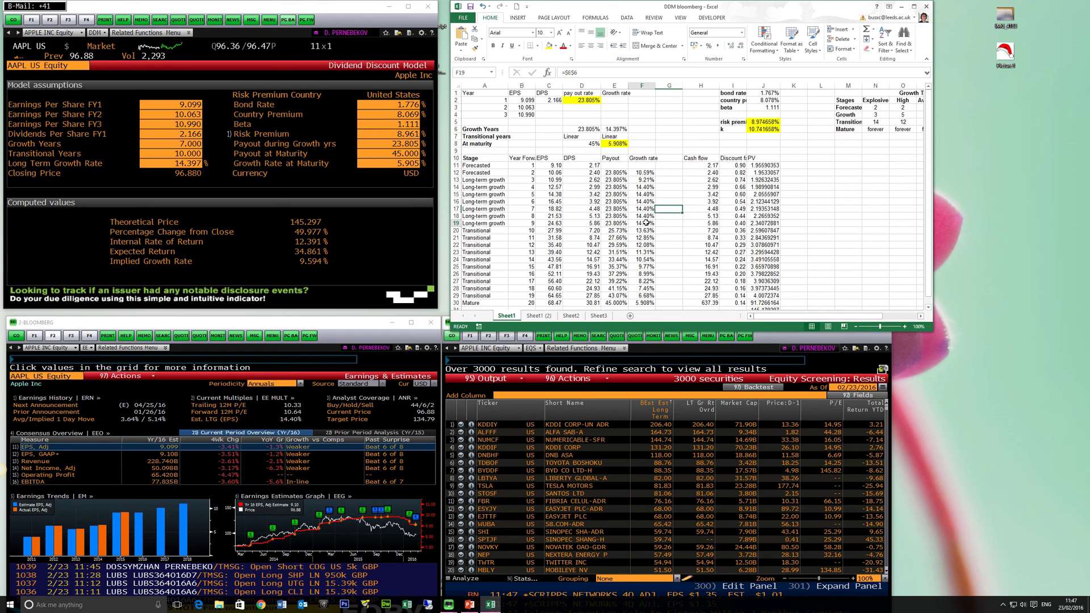
{"action": "left_click", "coordinate": [645, 173]}
{"action": "left_click_drag", "start_coordinate": [645, 177], "coordinate": [646, 181]}
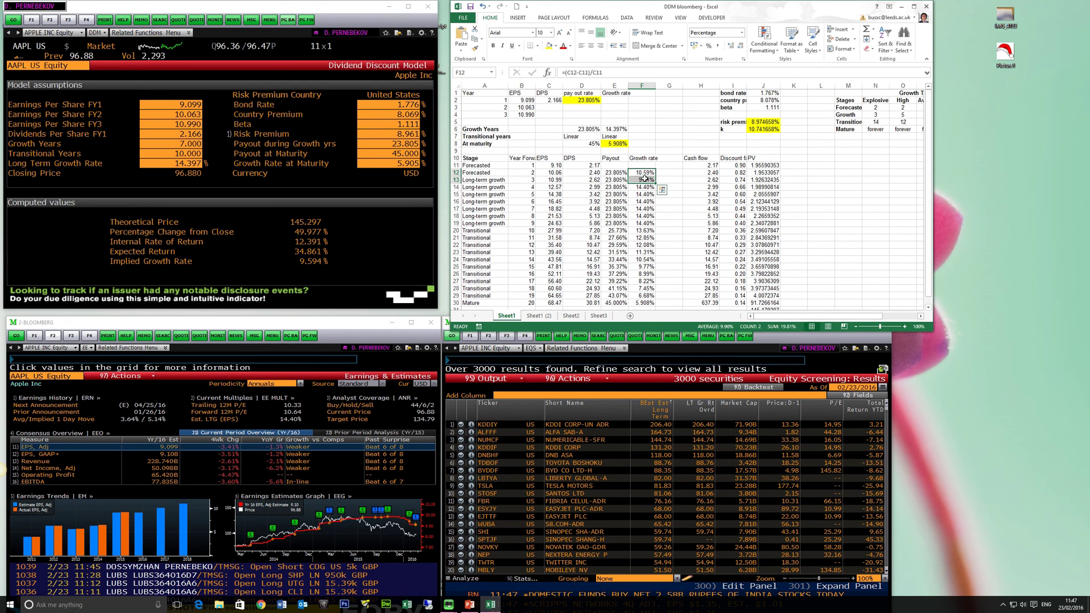
{"action": "left_click_drag", "start_coordinate": [559, 166], "coordinate": [558, 180]}
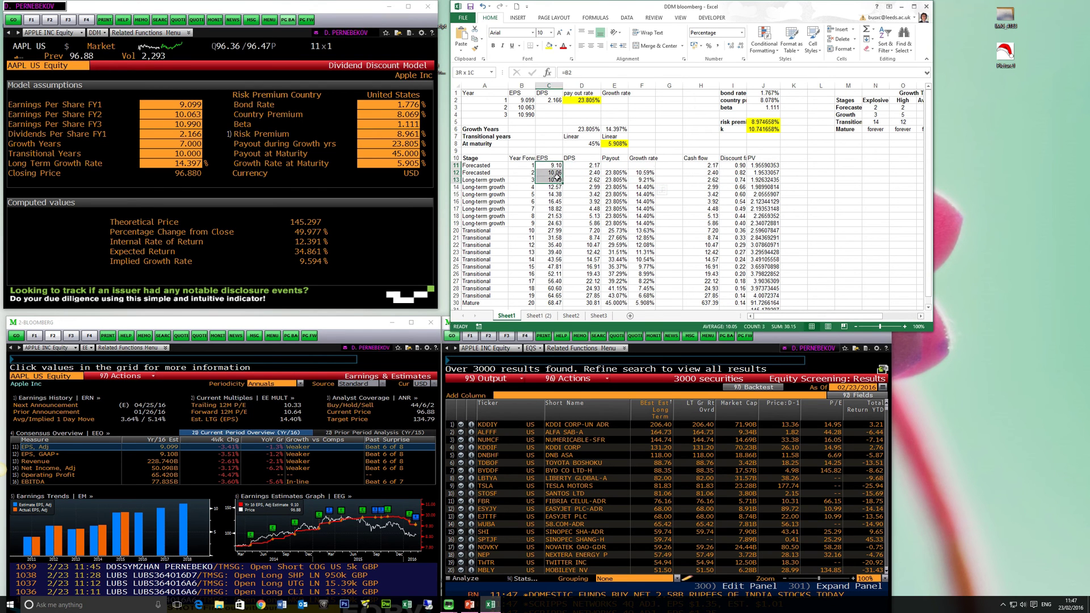
{"action": "left_click_drag", "start_coordinate": [646, 187], "coordinate": [648, 228]}
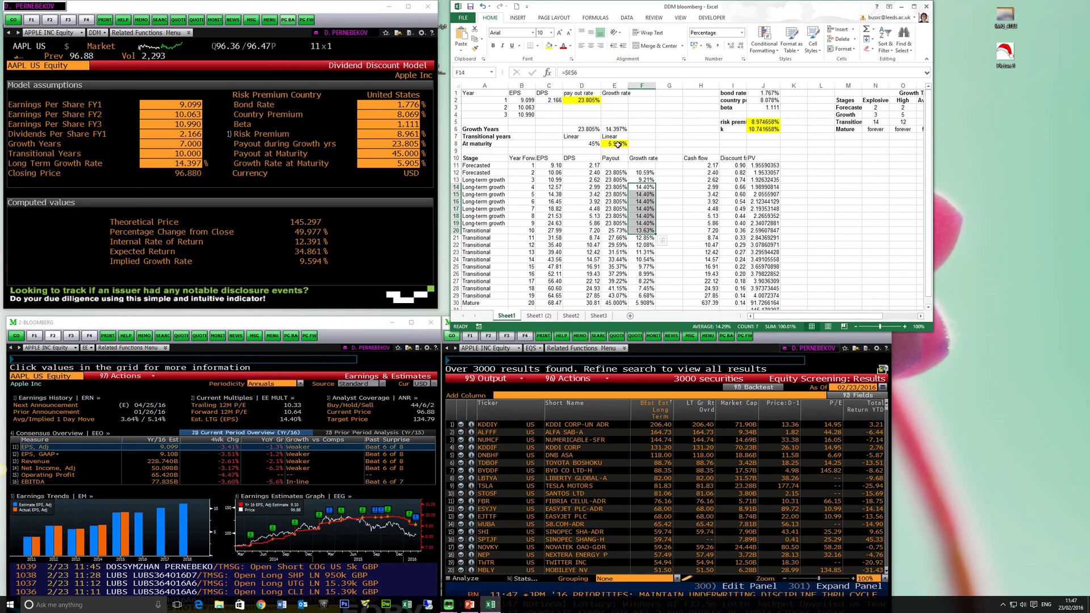
{"action": "left_click", "coordinate": [640, 222]}
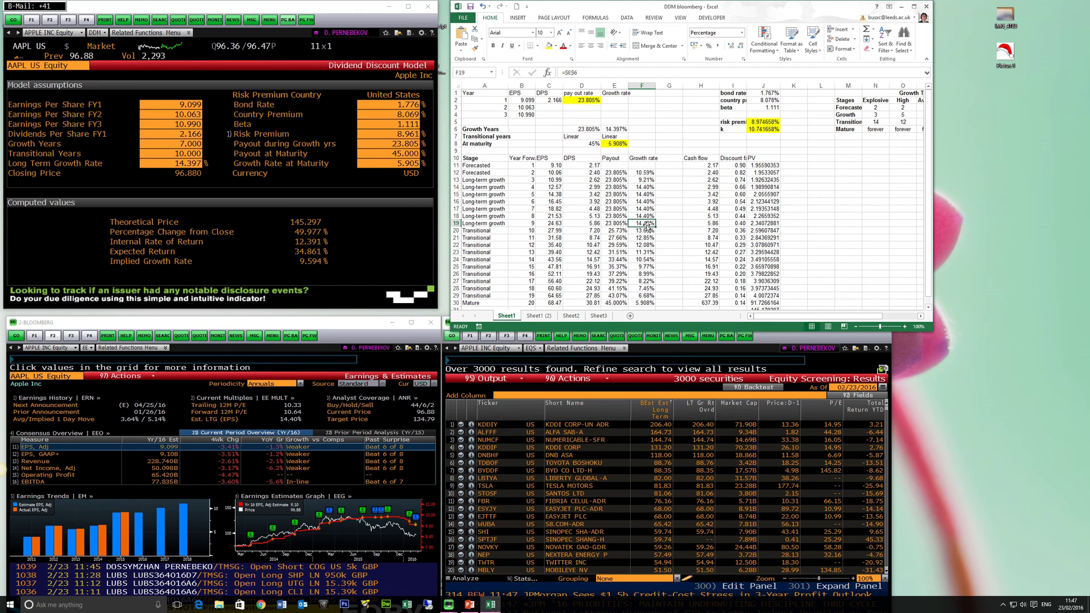
{"action": "left_click_drag", "start_coordinate": [929, 256], "coordinate": [929, 271]}
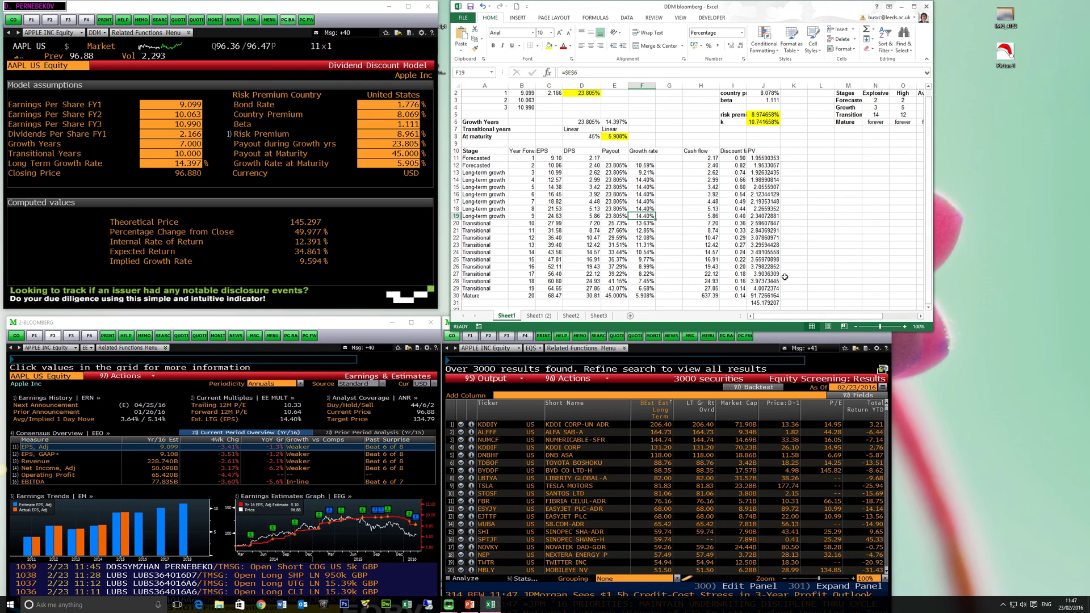
{"action": "left_click", "coordinate": [652, 296]}
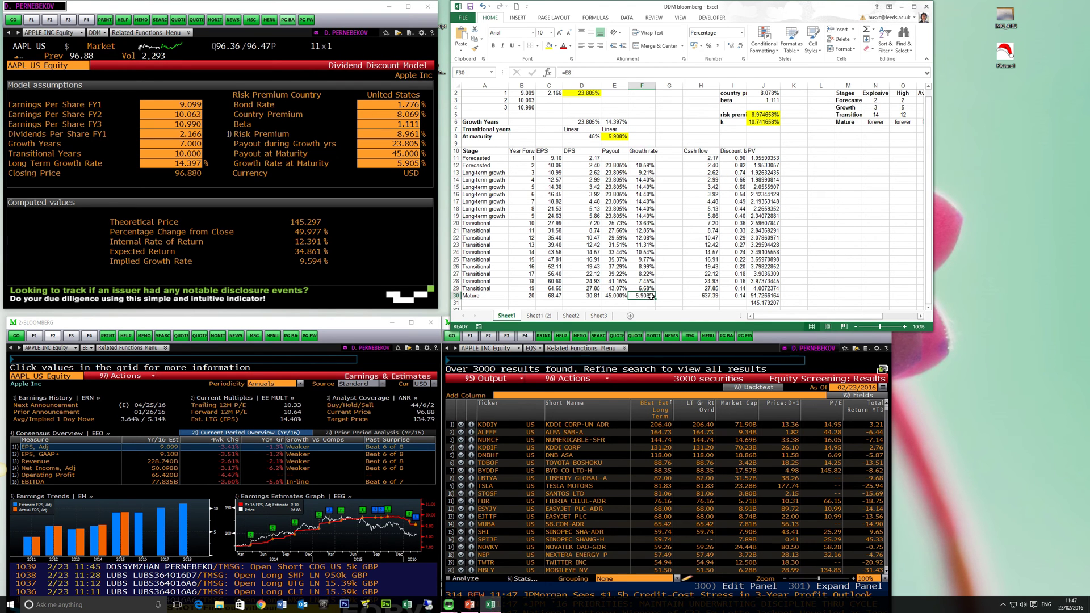
{"action": "left_click", "coordinate": [647, 216]}
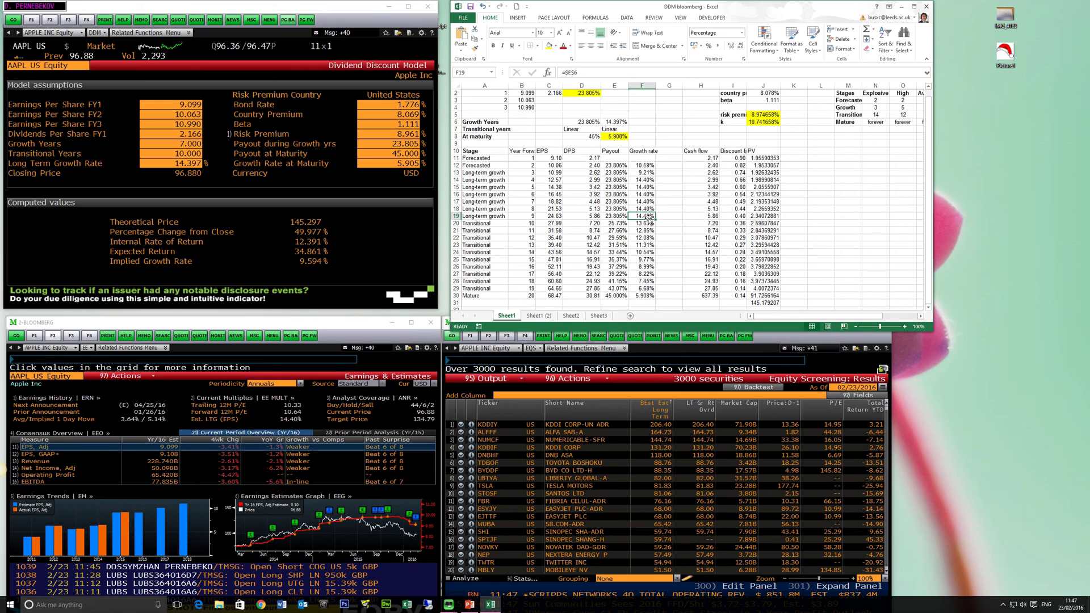
{"action": "left_click", "coordinate": [648, 296]}
{"action": "key", "text": "Return"}
{"action": "left_click", "coordinate": [647, 296]}
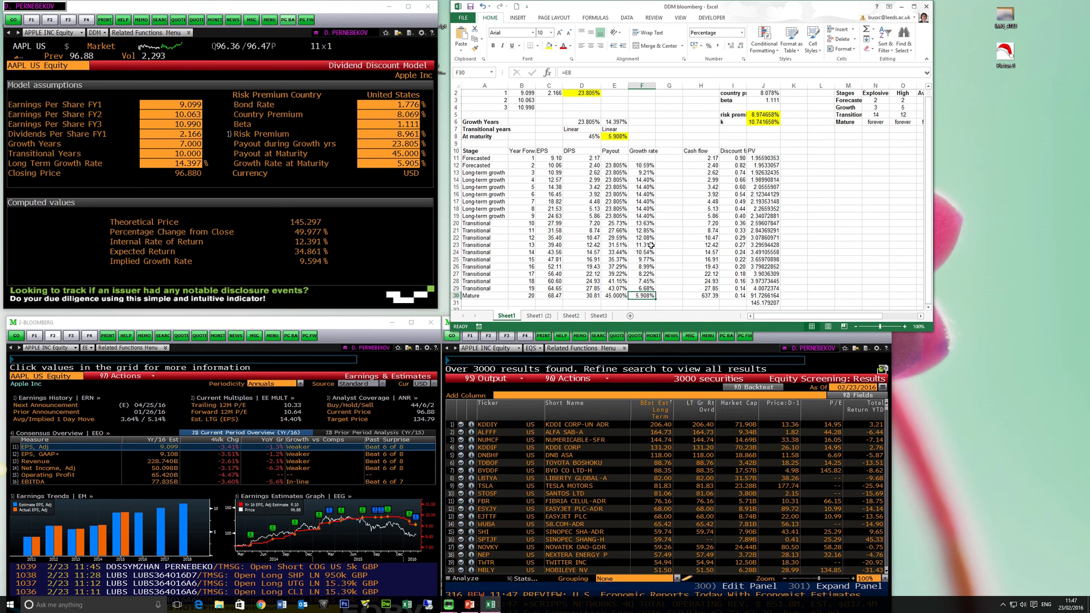
{"action": "left_click", "coordinate": [649, 224]}
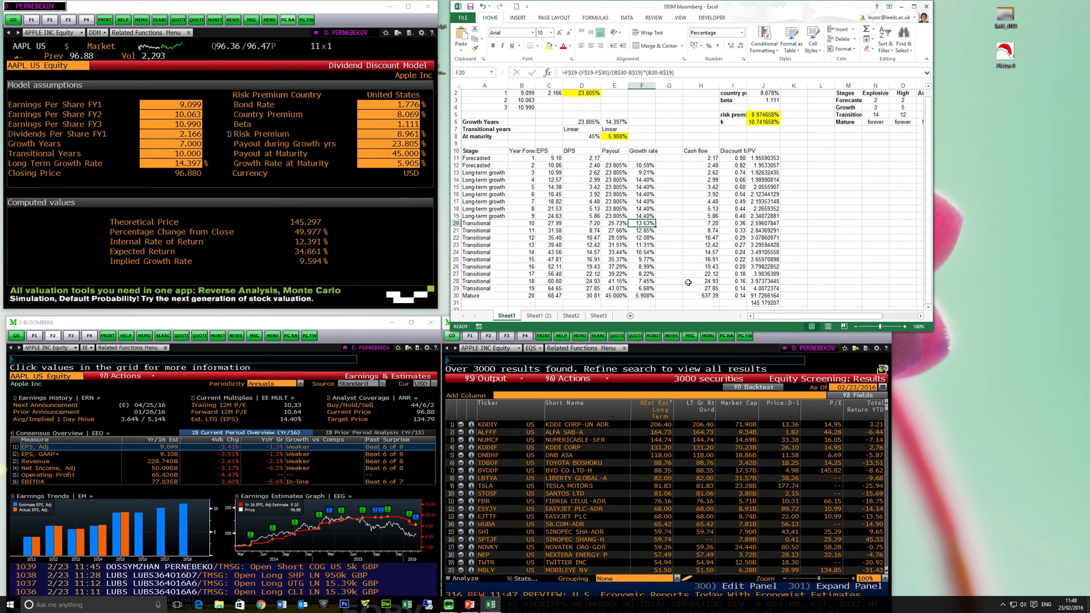
{"action": "left_click", "coordinate": [649, 296]}
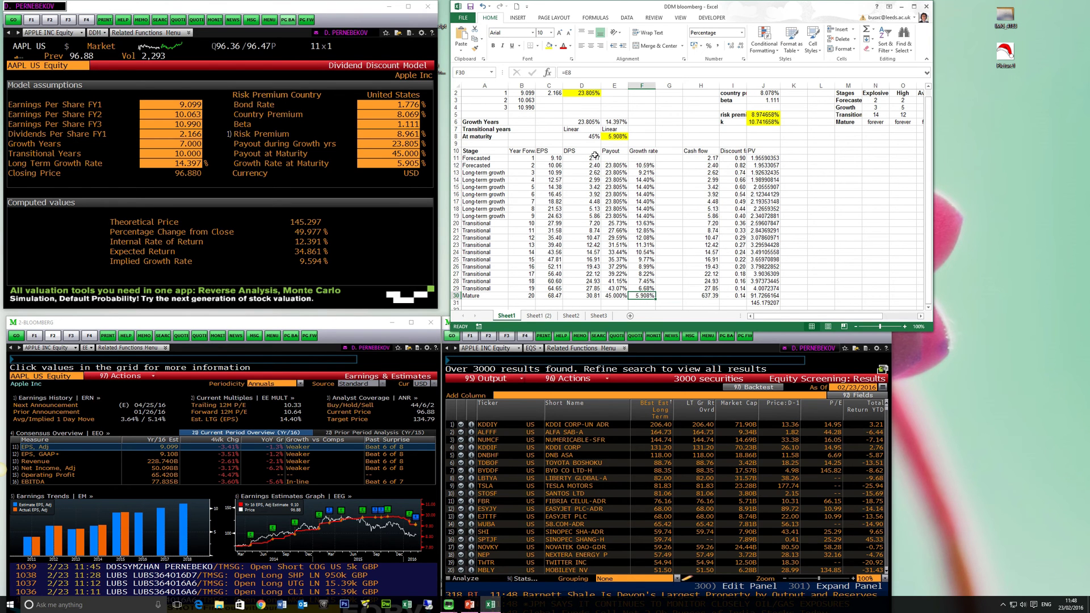
{"action": "left_click_drag", "start_coordinate": [591, 158], "coordinate": [592, 298]}
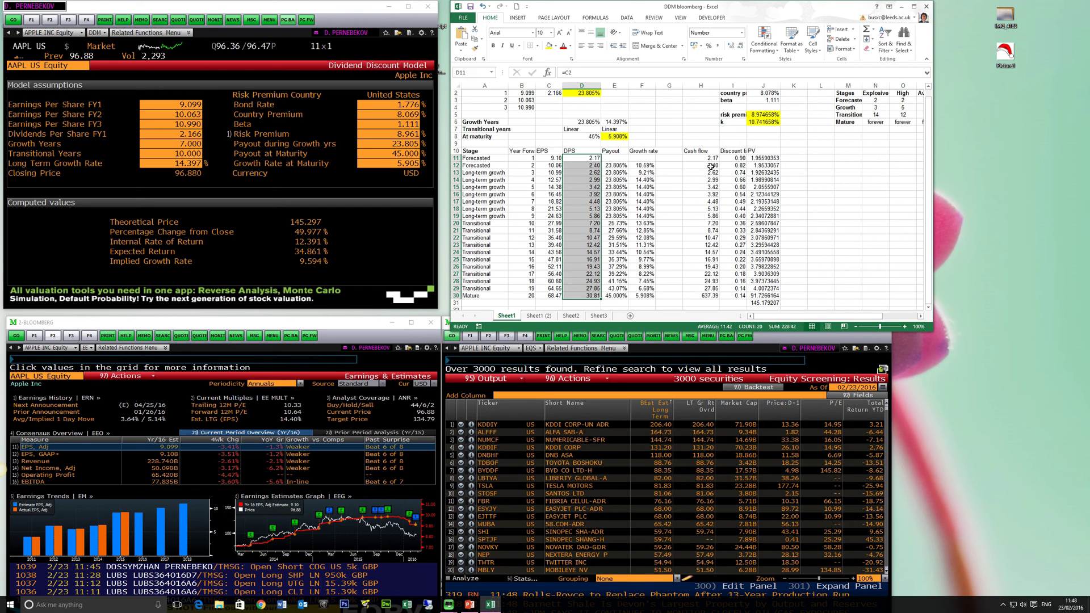
{"action": "left_click_drag", "start_coordinate": [711, 157], "coordinate": [717, 290]}
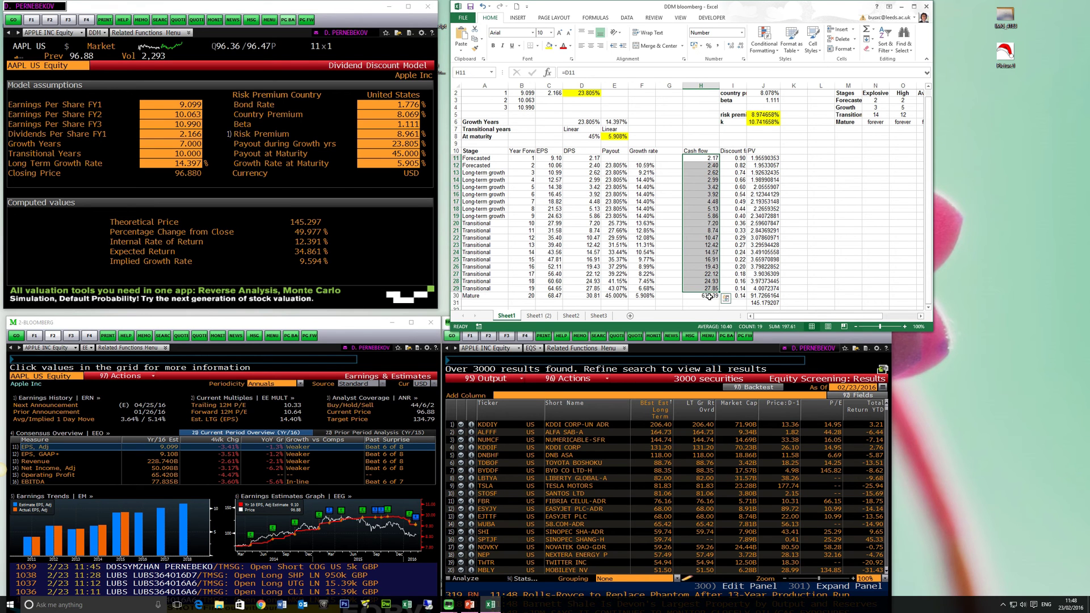
{"action": "left_click", "coordinate": [710, 296]}
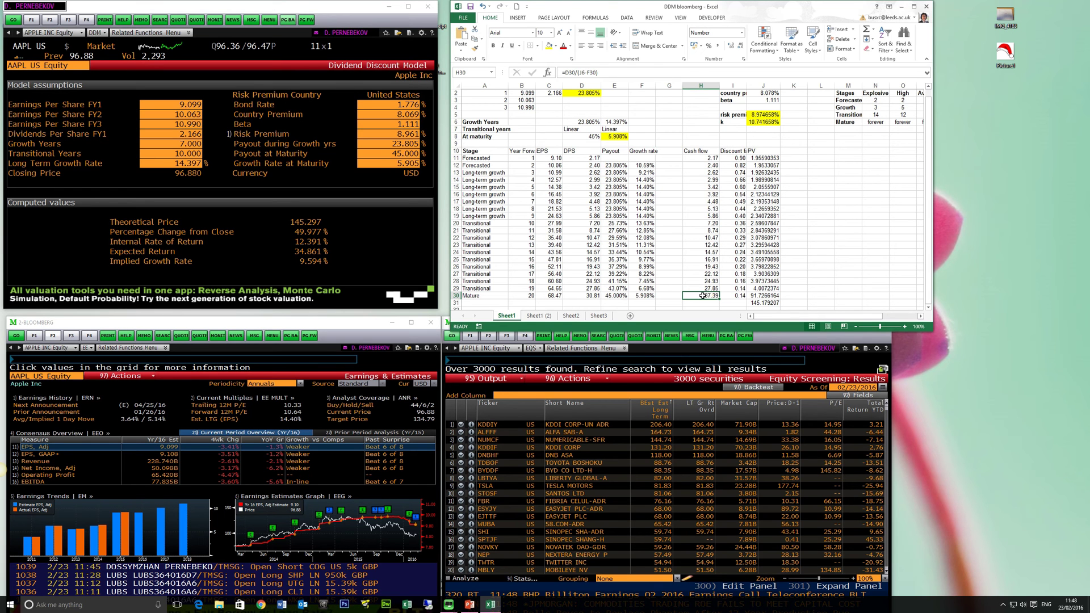
{"action": "left_click", "coordinate": [558, 296]}
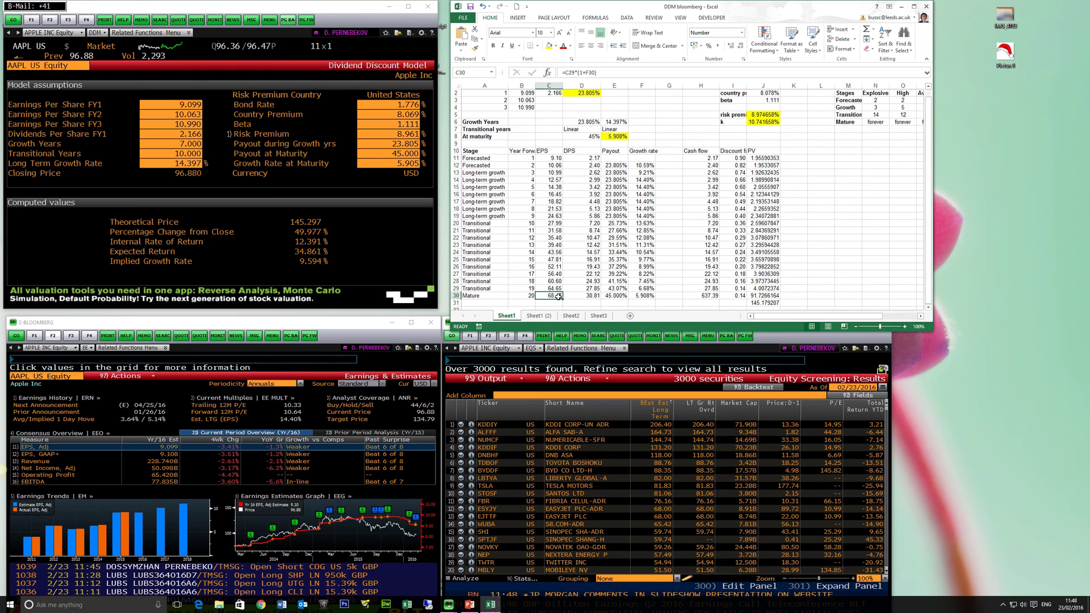
{"action": "left_click", "coordinate": [710, 296]}
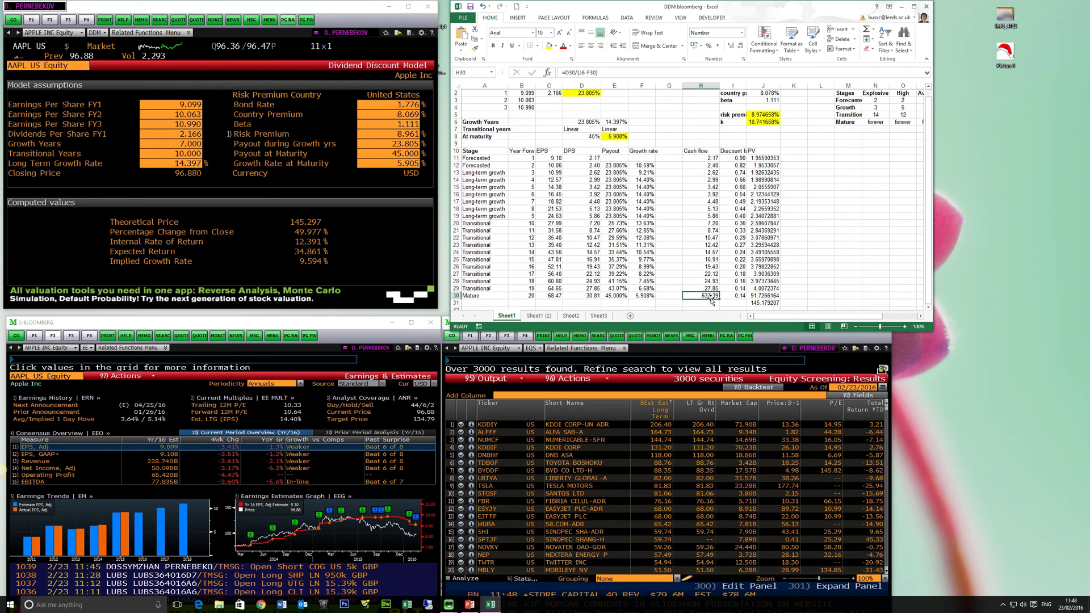
{"action": "double_click", "coordinate": [710, 296]}
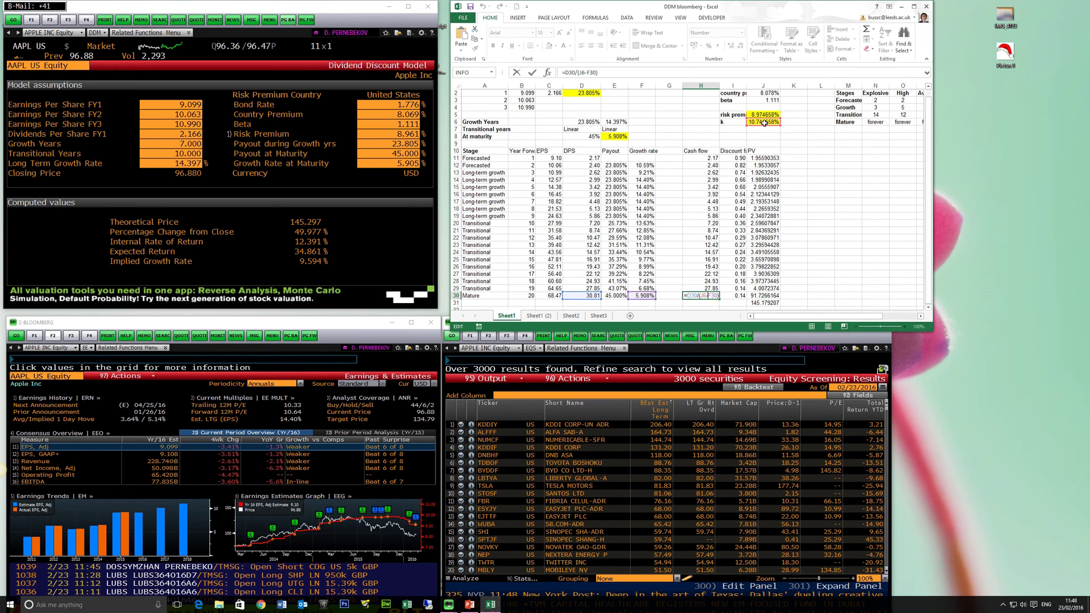
{"action": "left_click", "coordinate": [789, 275]}
{"action": "key", "text": "Escape"}
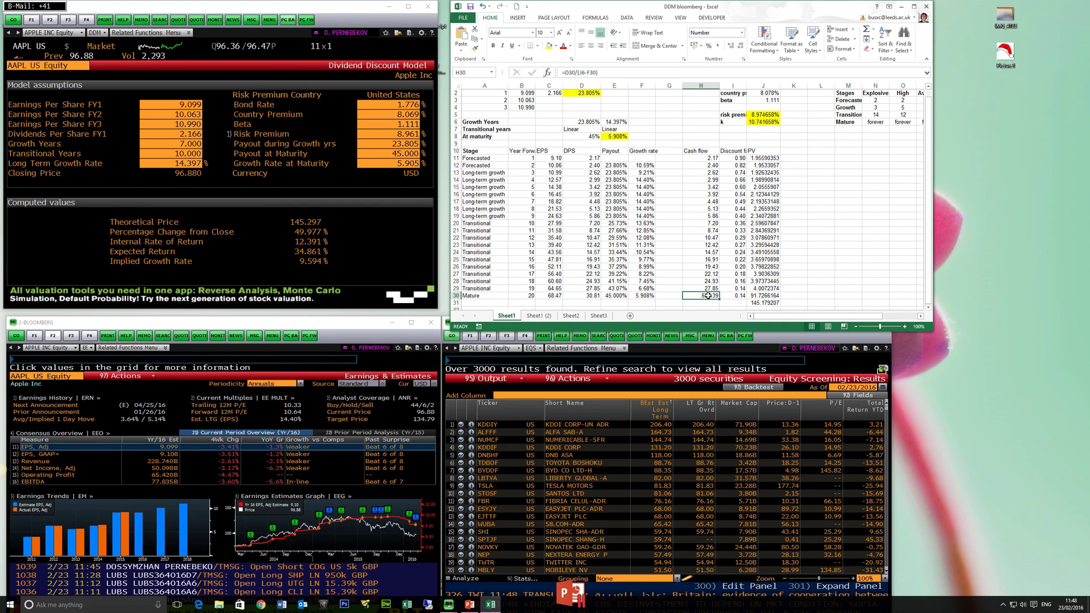
{"action": "scroll", "coordinate": [708, 296], "scroll_direction": "right", "scroll_amount": 1}
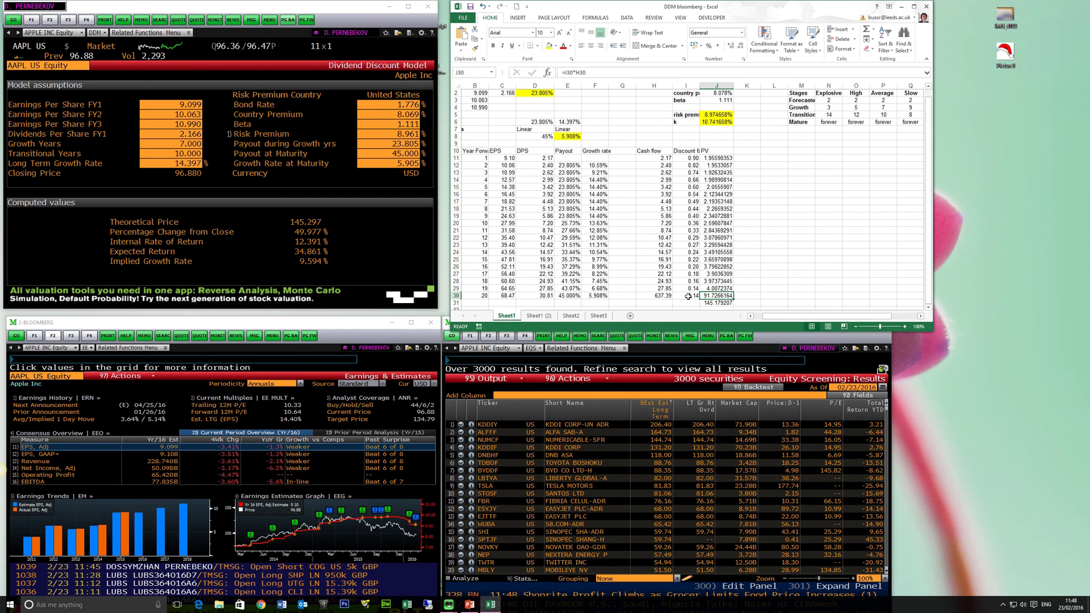
{"action": "scroll", "coordinate": [568, 293], "scroll_direction": "left", "scroll_amount": 1}
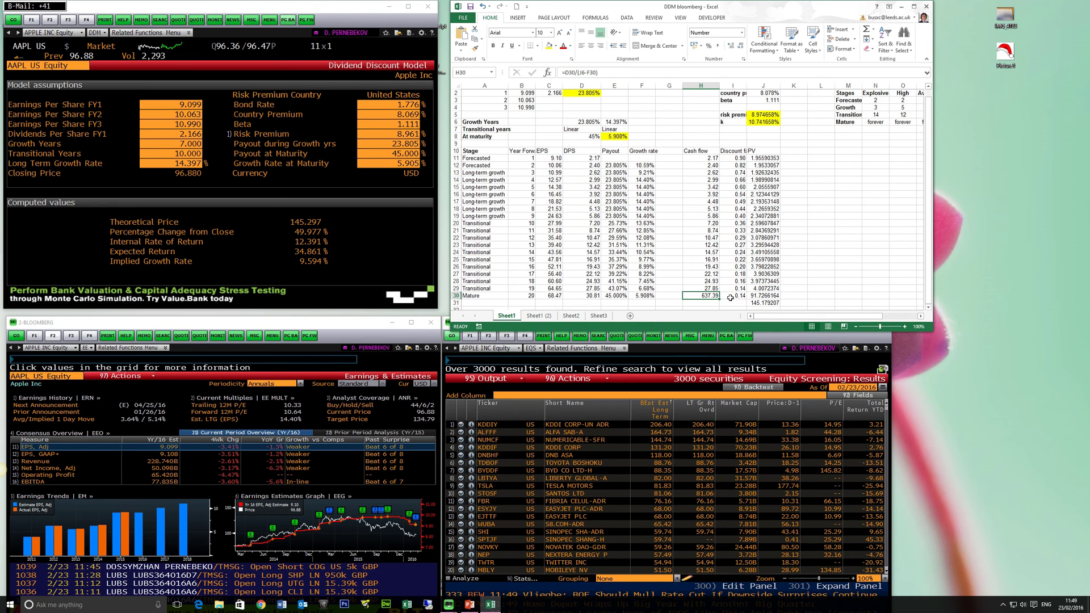
{"action": "left_click_drag", "start_coordinate": [704, 158], "coordinate": [709, 296]}
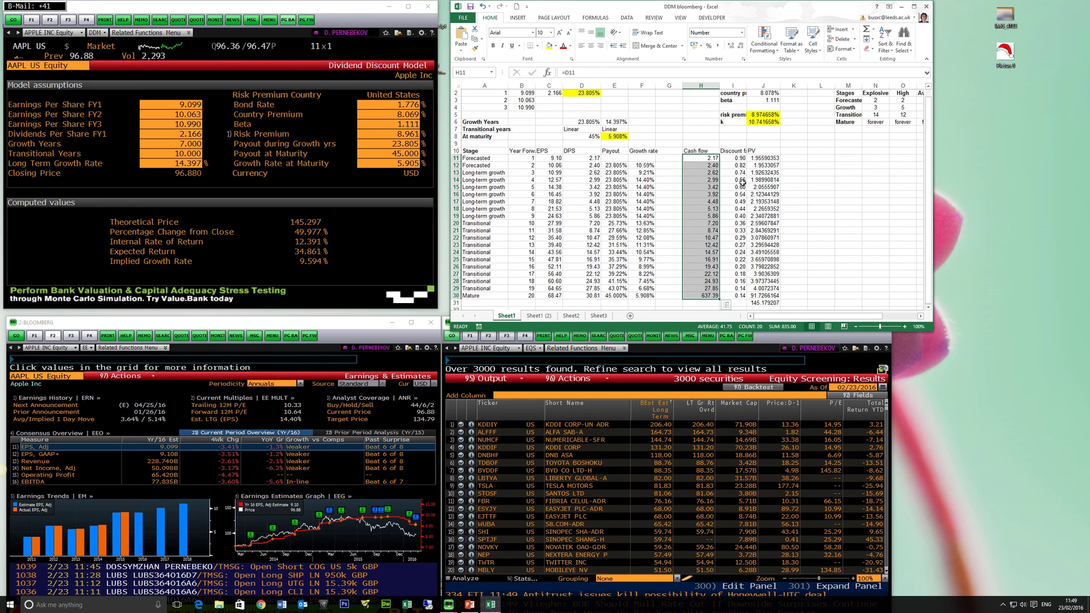
{"action": "left_click", "coordinate": [735, 158]}
{"action": "double_click", "coordinate": [736, 158]}
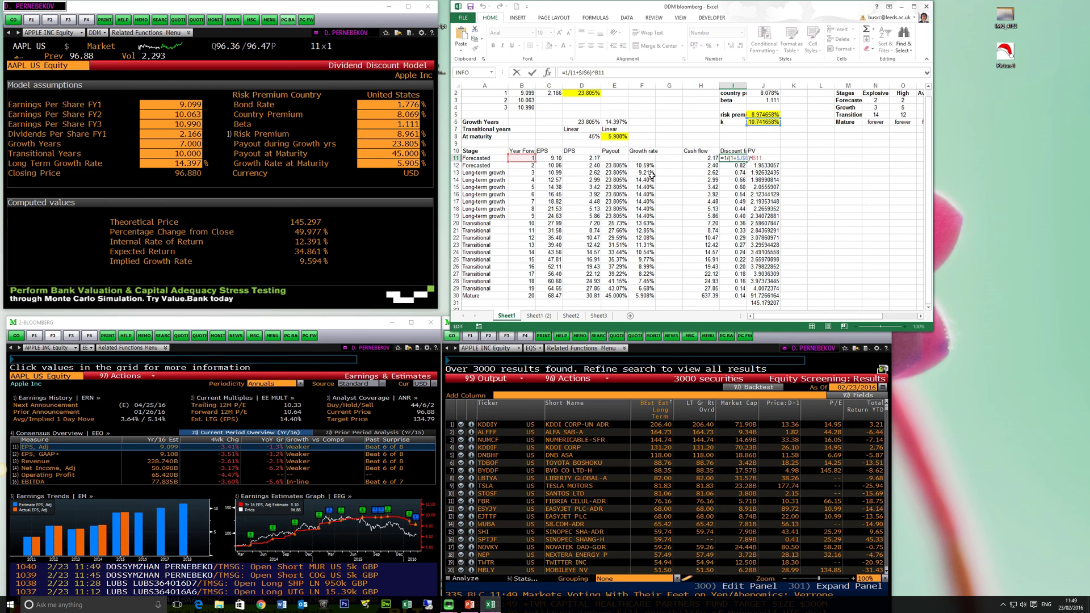
{"action": "key", "text": "Return"}
{"action": "double_click", "coordinate": [733, 166]}
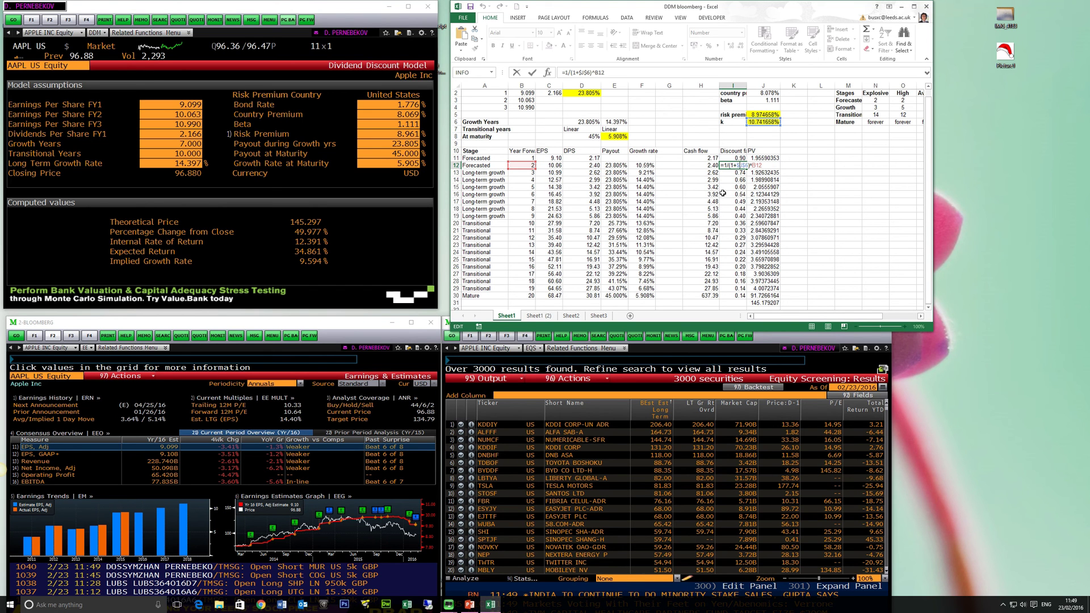
{"action": "key", "text": "Return"}
{"action": "left_click", "coordinate": [739, 299]}
{"action": "type", "text": "="}
{"action": "key", "text": "Up"}
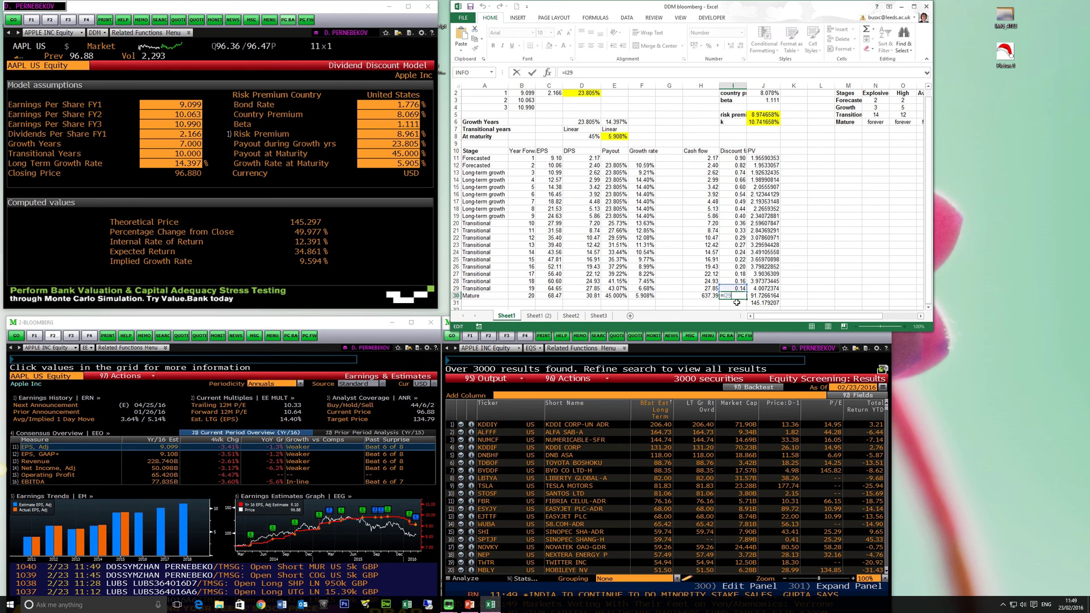
{"action": "key", "text": "ctrl+Return"}
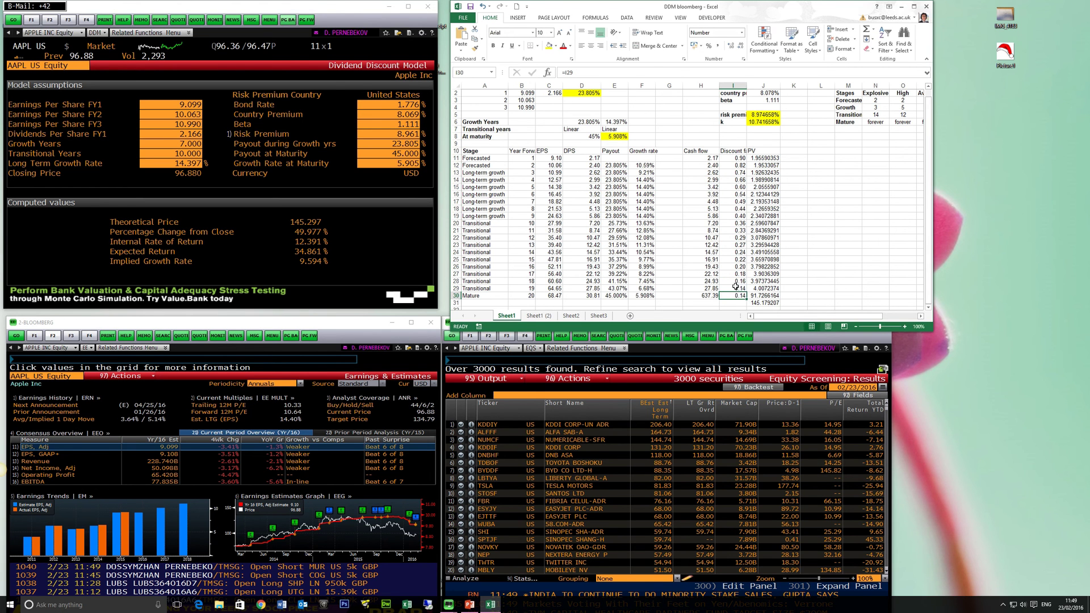
{"action": "left_click", "coordinate": [716, 296]}
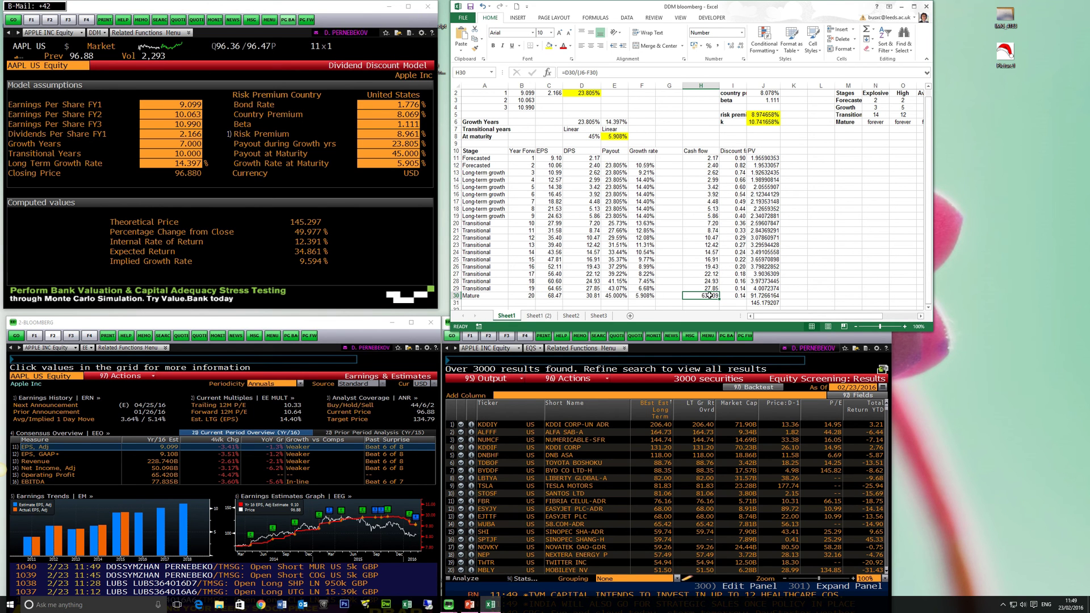
{"action": "left_click", "coordinate": [741, 288]}
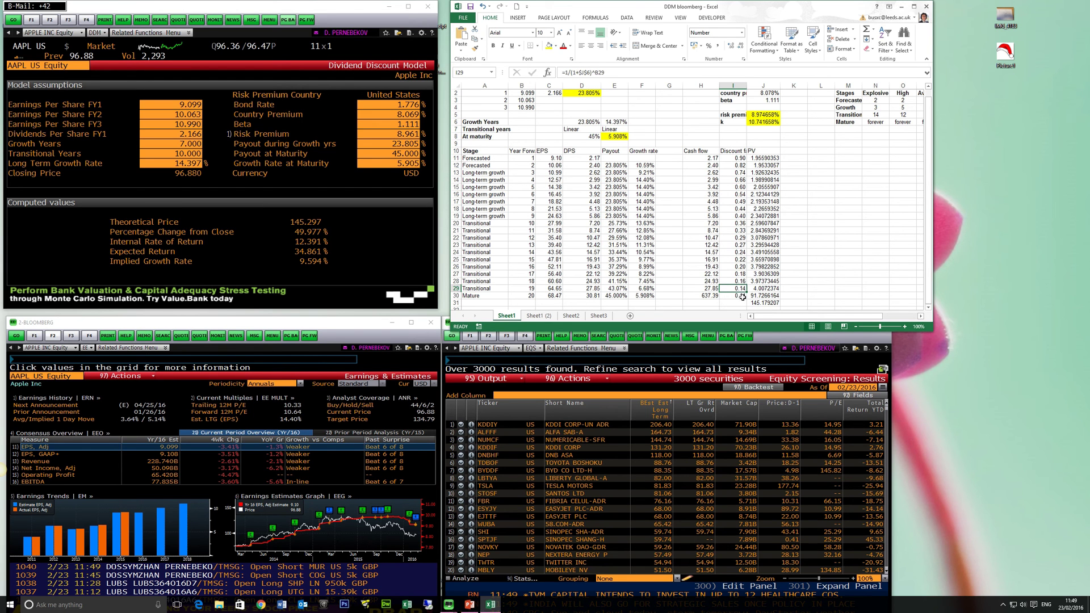
{"action": "left_click", "coordinate": [742, 297]}
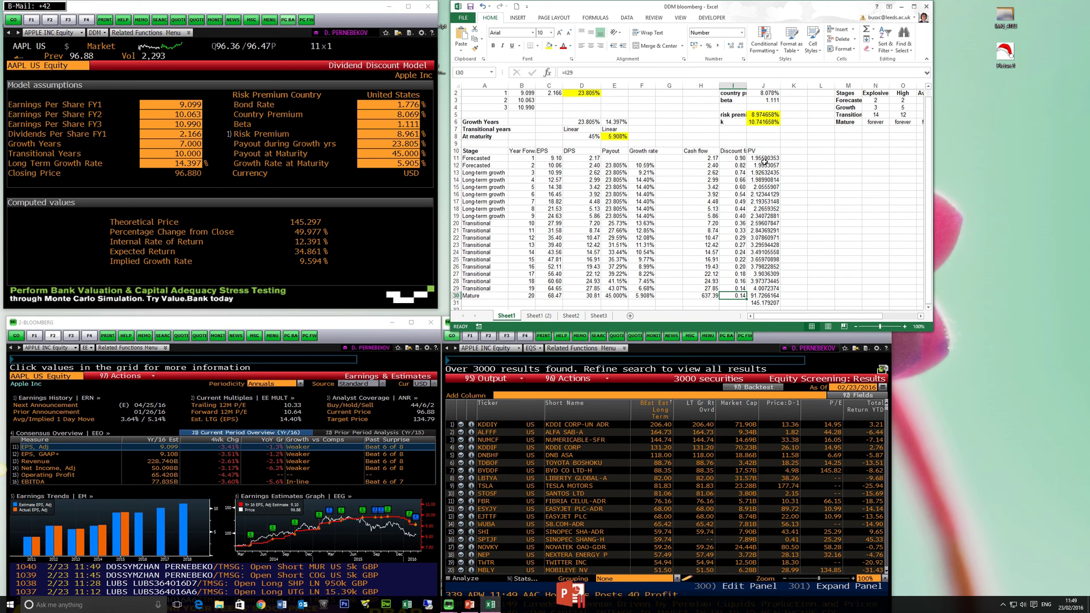
{"action": "left_click_drag", "start_coordinate": [764, 158], "coordinate": [759, 289]}
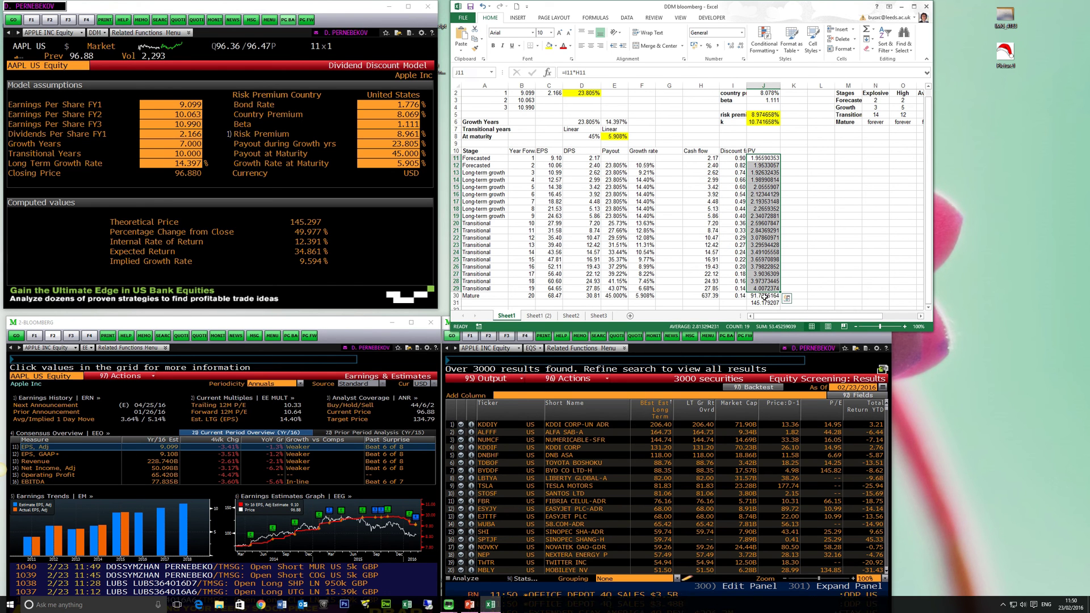
{"action": "left_click", "coordinate": [764, 296]}
{"action": "left_click", "coordinate": [767, 302]}
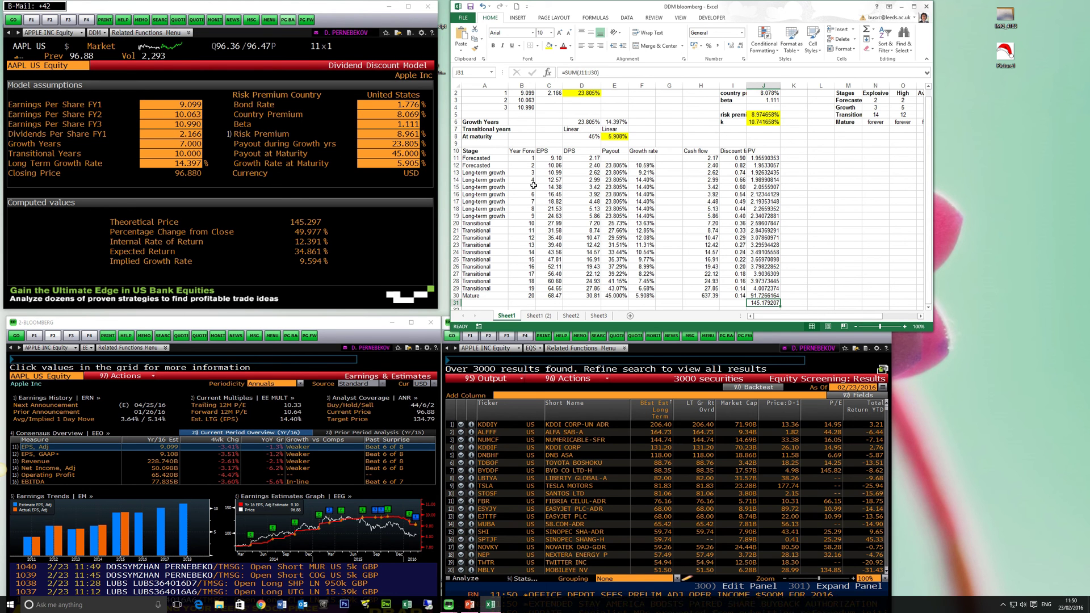
{"action": "left_click", "coordinate": [15, 67]}
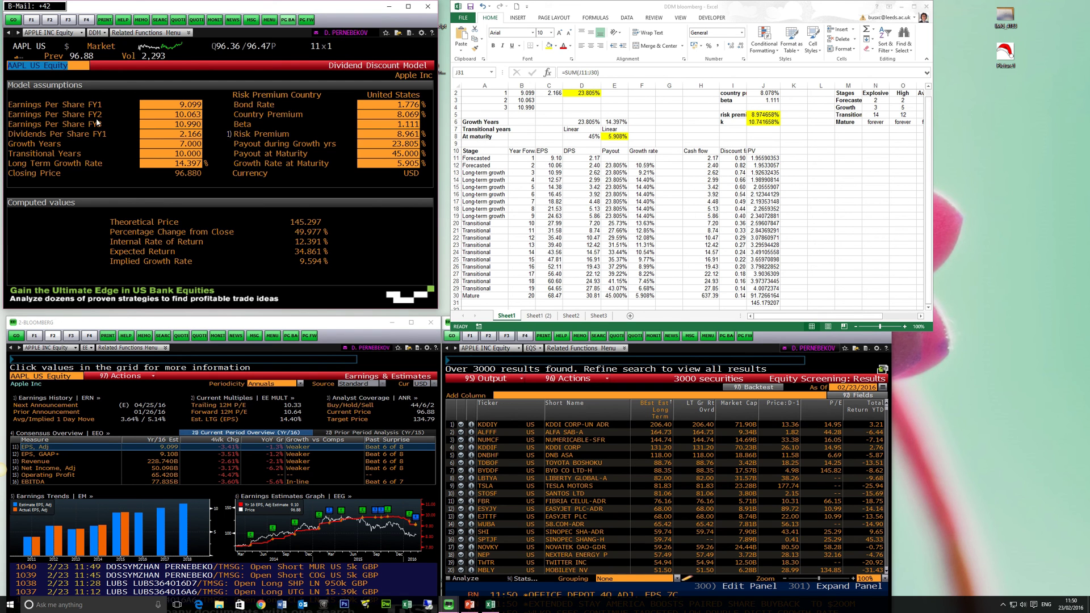
Step: Set Apple's long-term growth rate to 11%, then 10%, dropping the price to 100.241
{"action": "left_click", "coordinate": [178, 165]}
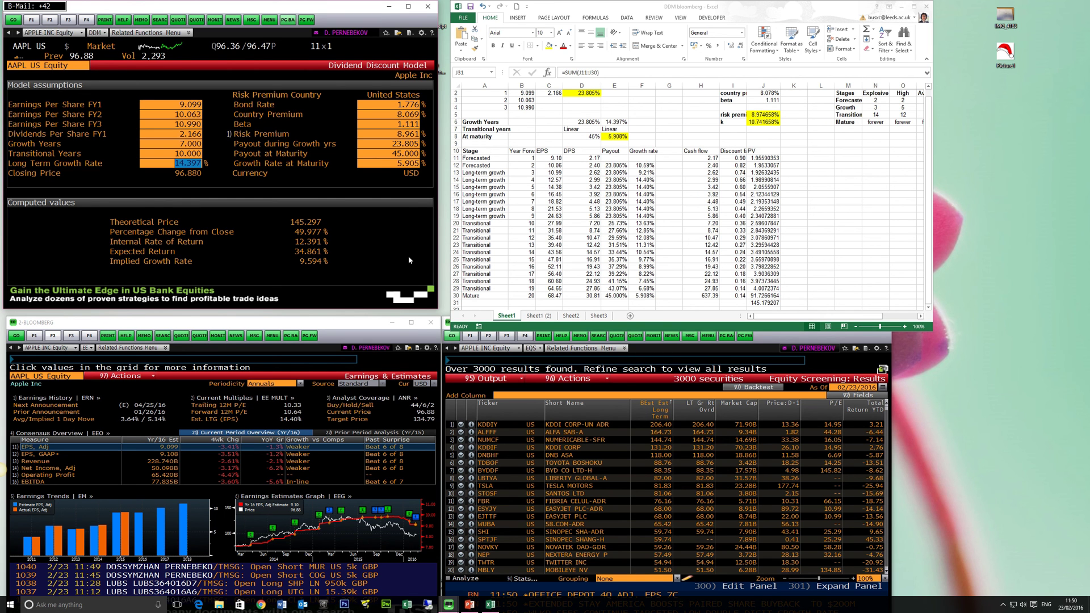
{"action": "type", "text": "11"}
{"action": "key", "text": "Return"}
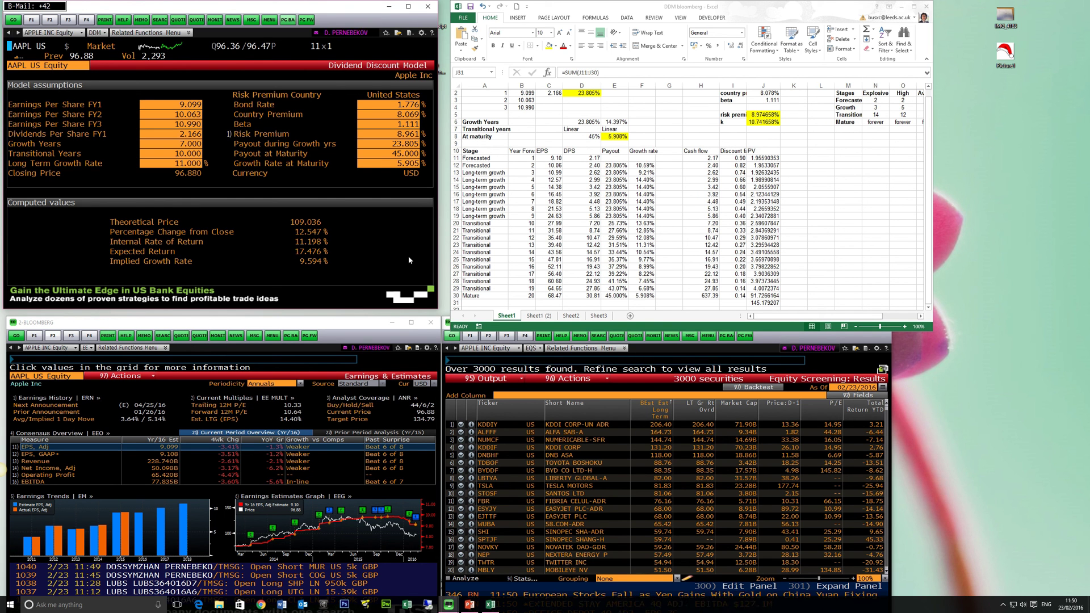
{"action": "left_click", "coordinate": [181, 164]}
{"action": "type", "text": "10"}
{"action": "key", "text": "Return"}
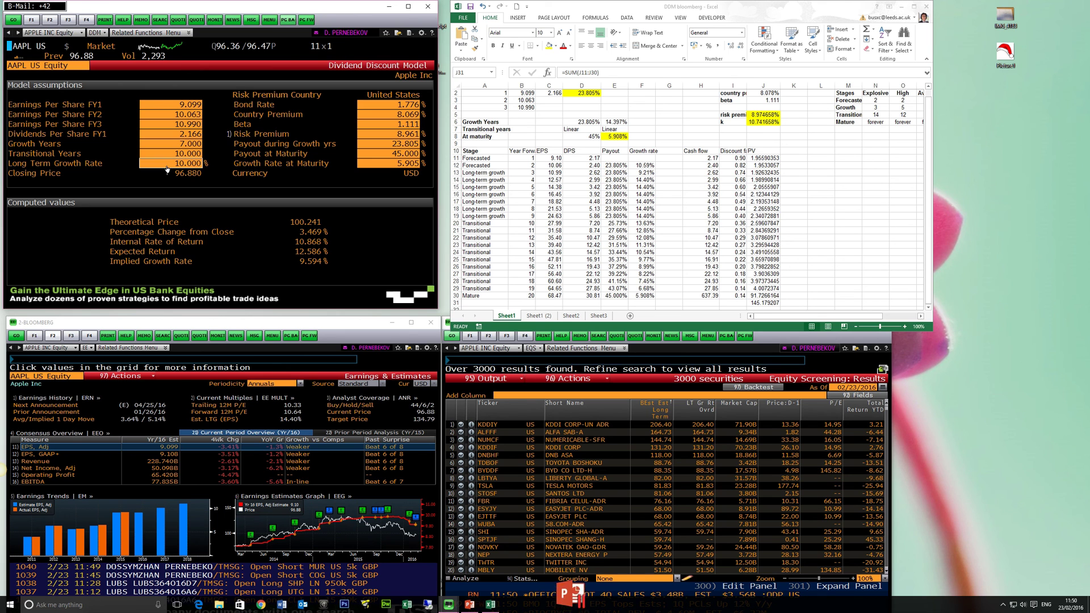
Step: Load the dividend discount model for GOOG US Equity, valued at 496.262
{"action": "left_click", "coordinate": [43, 66]}
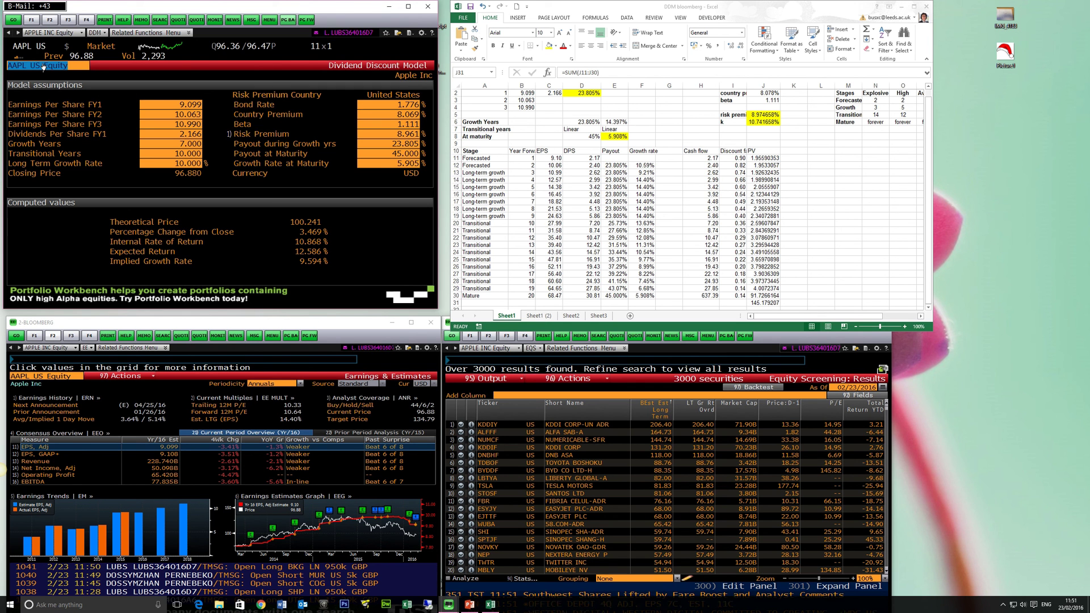
{"action": "type", "text": "goo"}
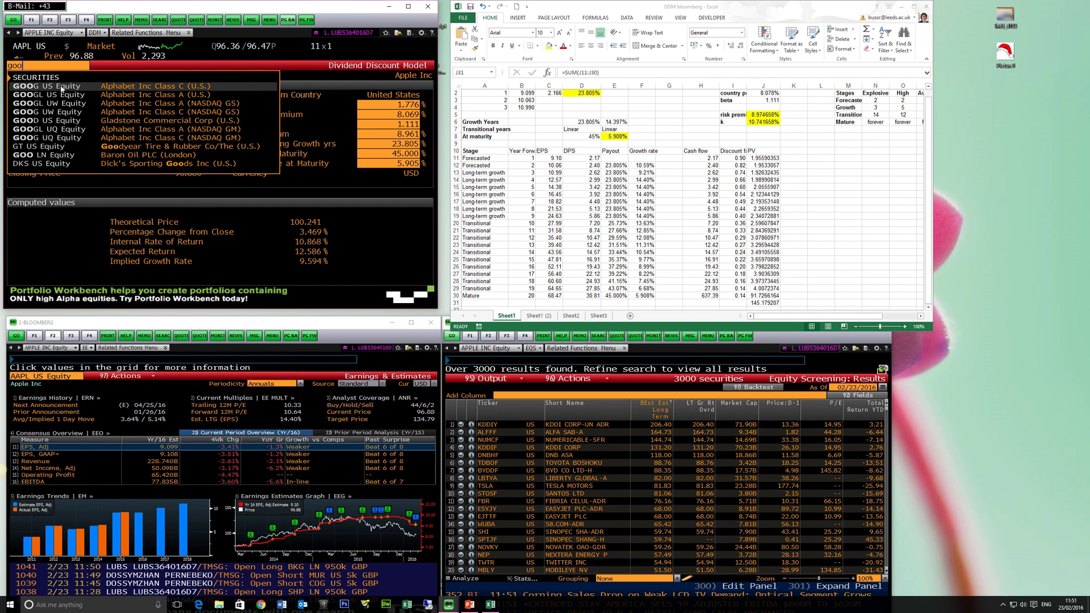
{"action": "left_click", "coordinate": [61, 87]}
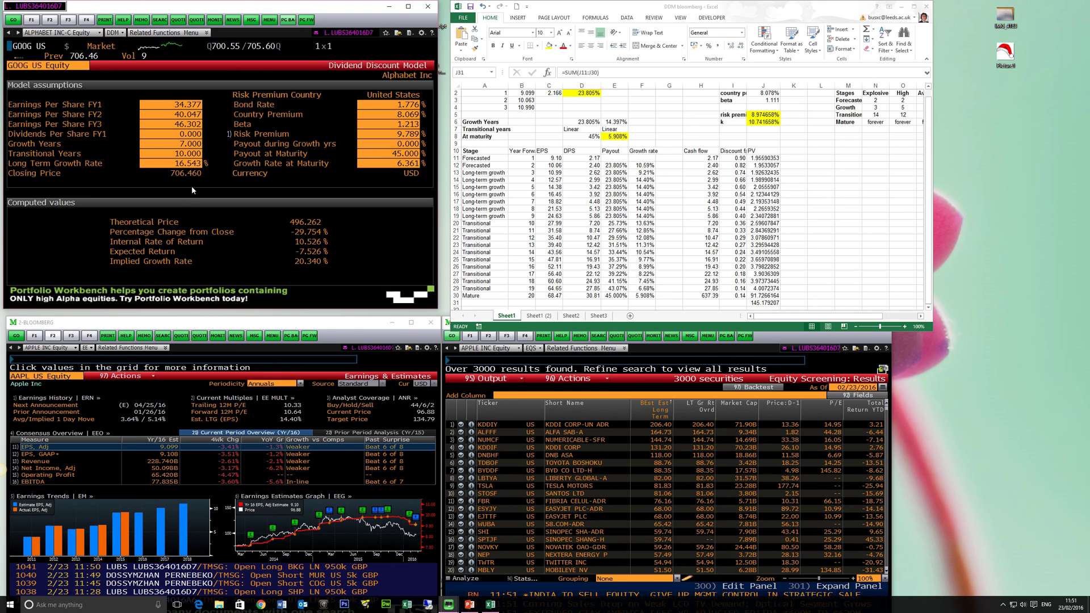
Step: Review GOOG's Dividends Per Share FY1 and Transitional Years inputs, then reselect the security field
{"action": "left_click", "coordinate": [170, 137]}
{"action": "left_click", "coordinate": [180, 153]}
{"action": "left_click", "coordinate": [189, 133]}
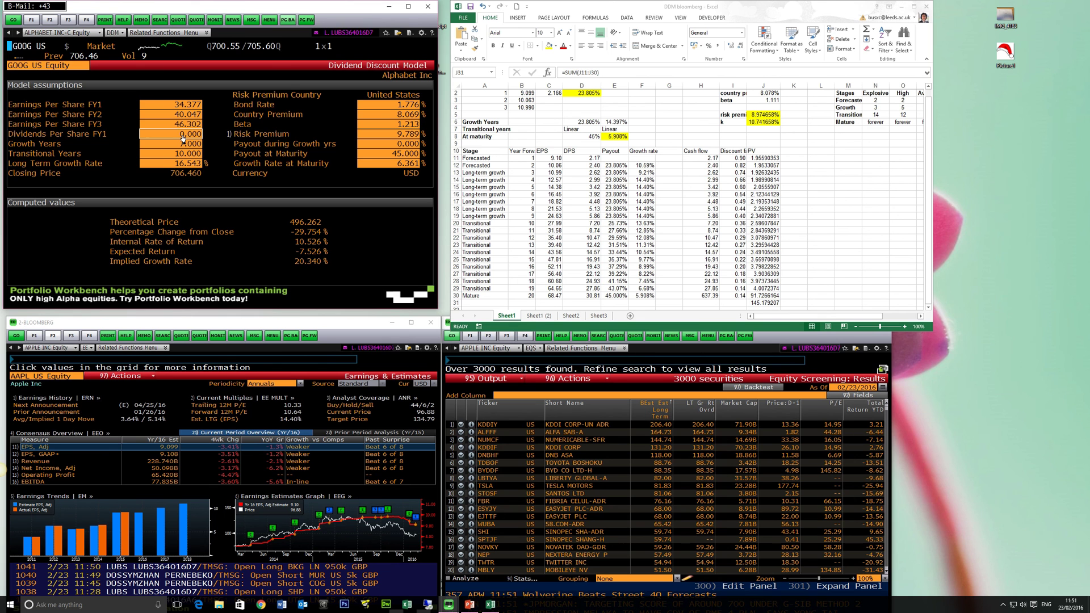
{"action": "left_click", "coordinate": [67, 68]}
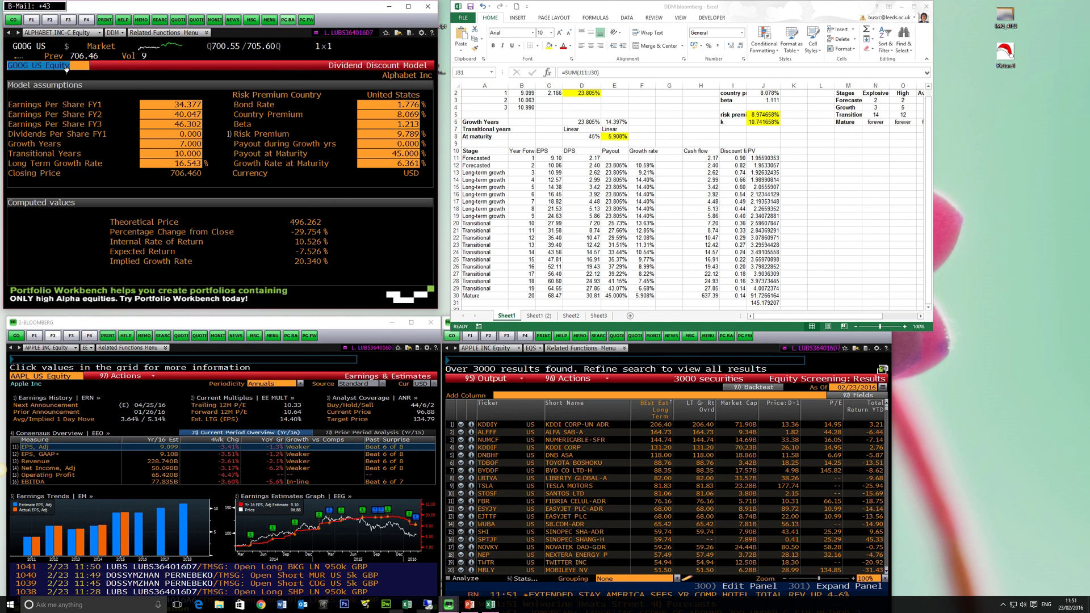
Step: Switch the model to FB US Equity, valued at 276.923, and select its Long Term Growth Rate
{"action": "type", "text": "f"}
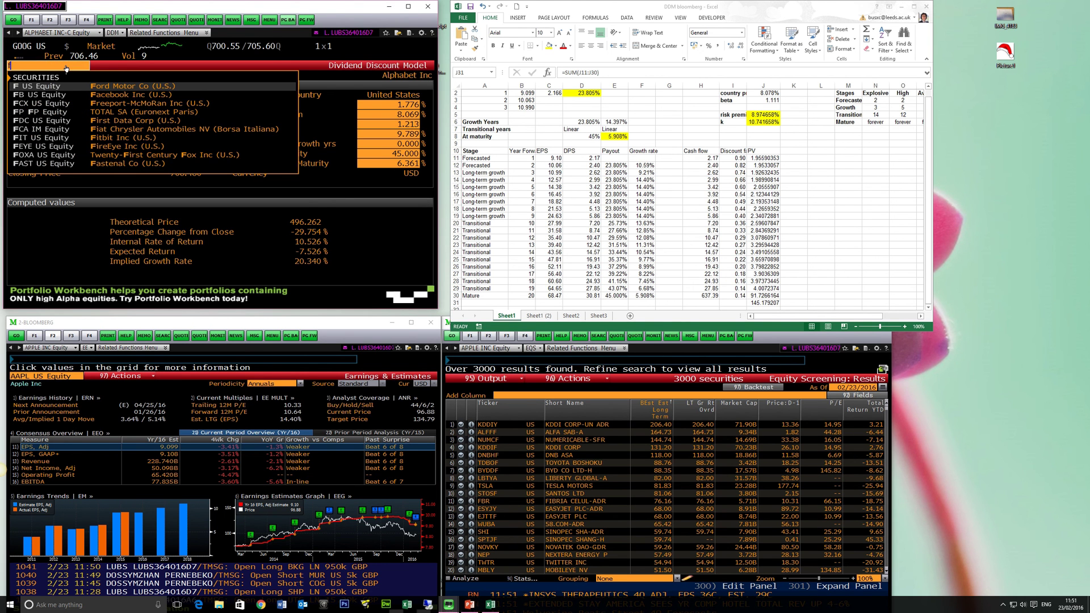
{"action": "type", "text": "b"}
{"action": "left_click", "coordinate": [83, 85]}
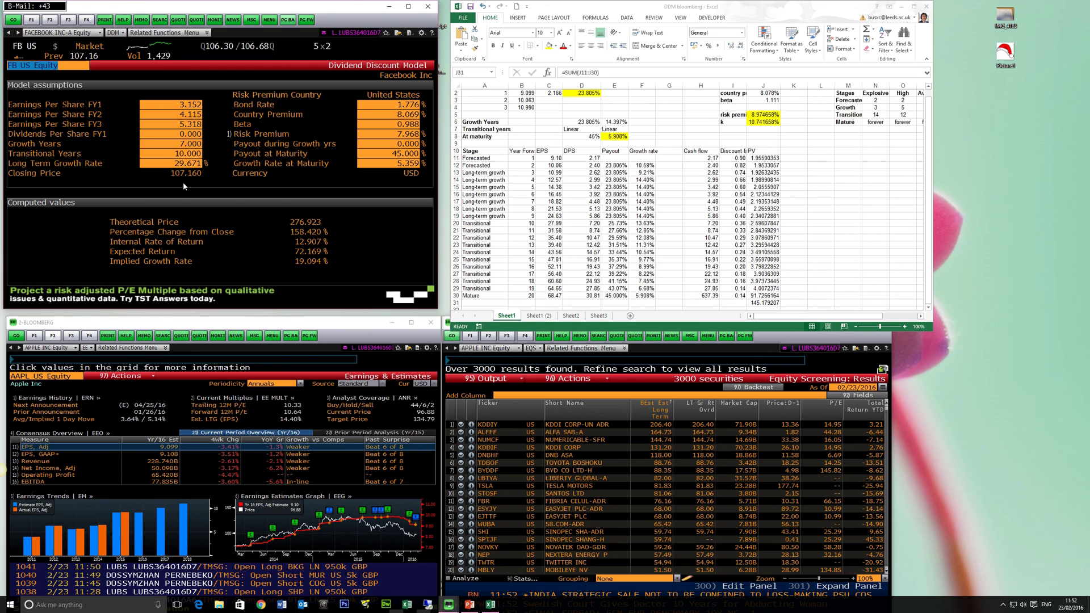
{"action": "left_click", "coordinate": [148, 167]}
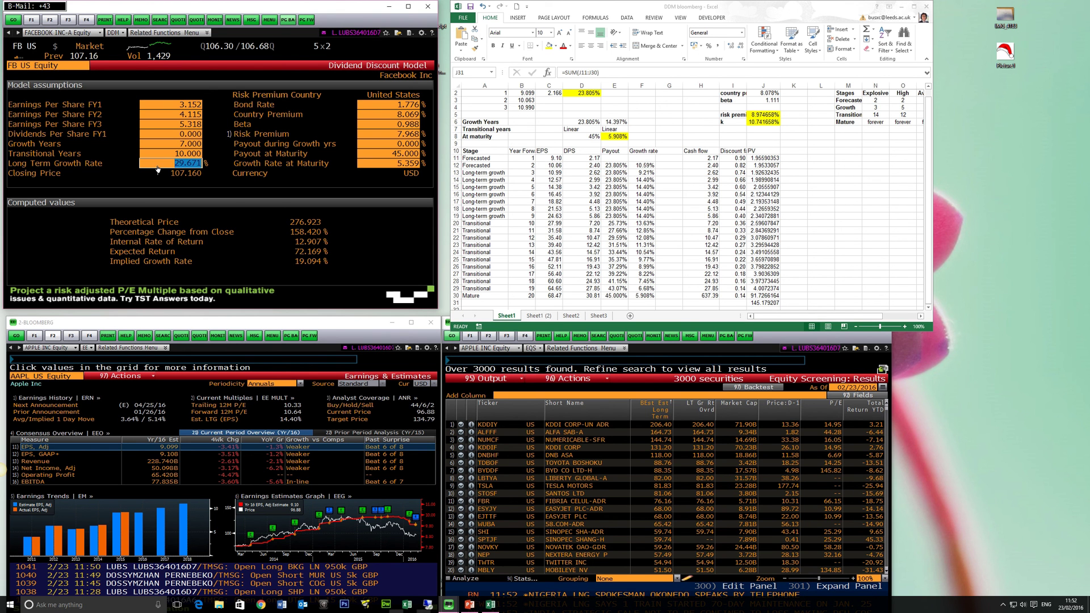